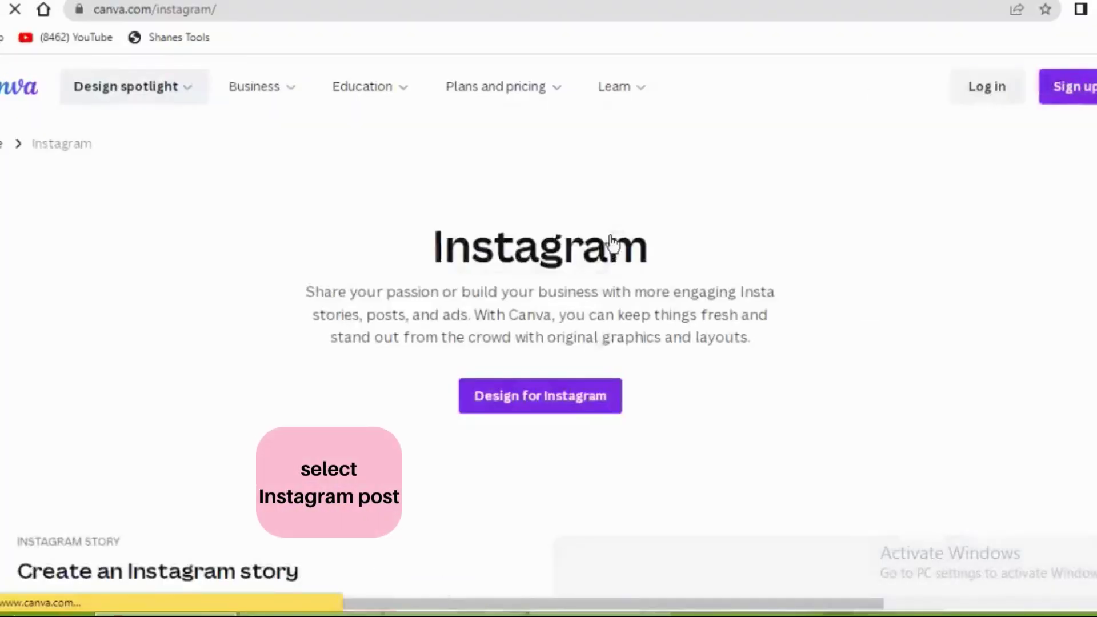
Step: Create a new blank design for Instagram posts
left_click(571, 393)
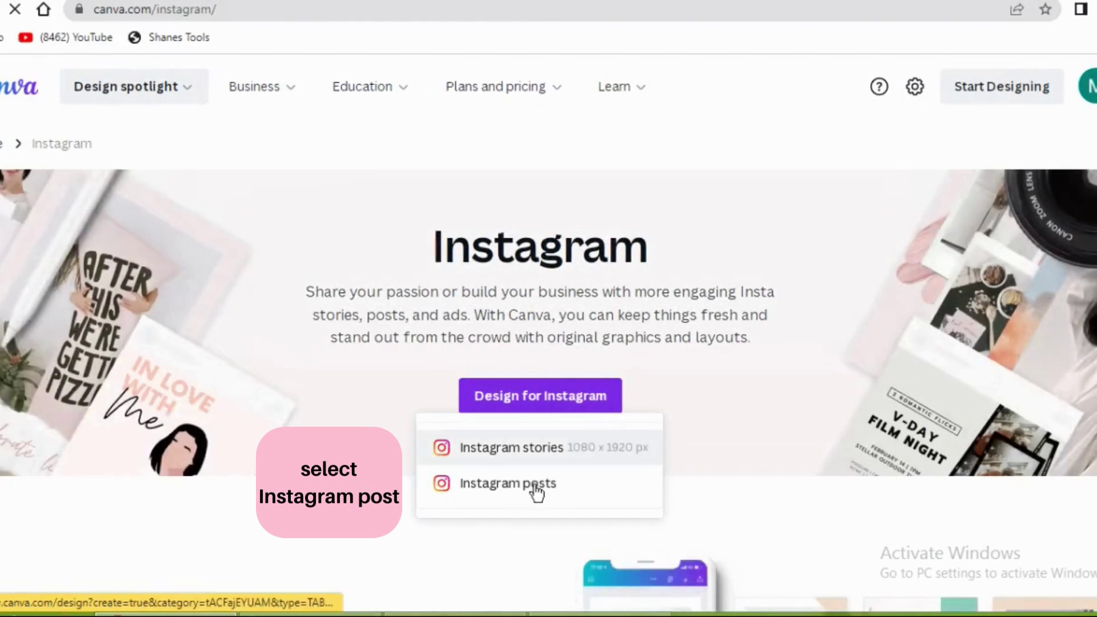
left_click(537, 484)
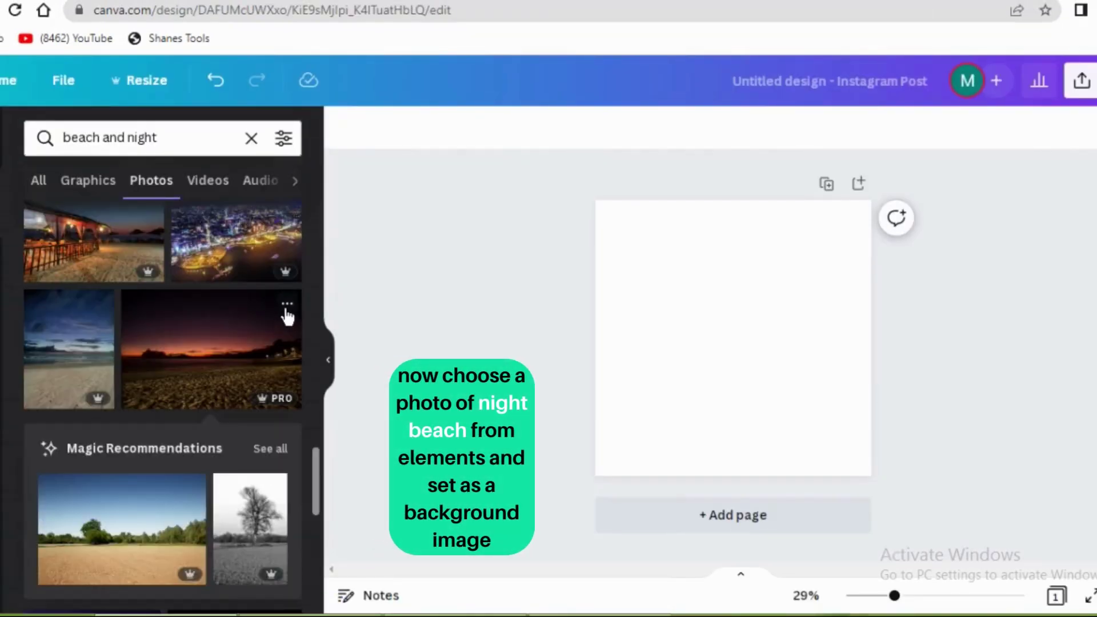
Step: Add the dark red sunset beach photo from the "beach and night" results and set it as the page background
left_click(287, 305)
left_click(213, 354)
left_click(213, 355)
right_click(733, 351)
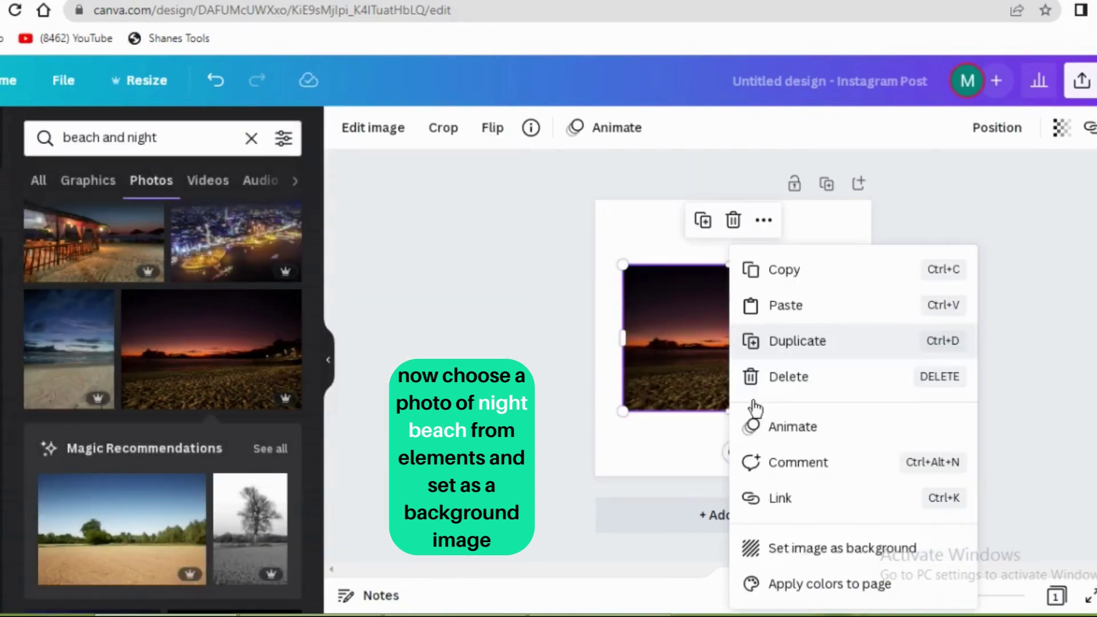
left_click(798, 553)
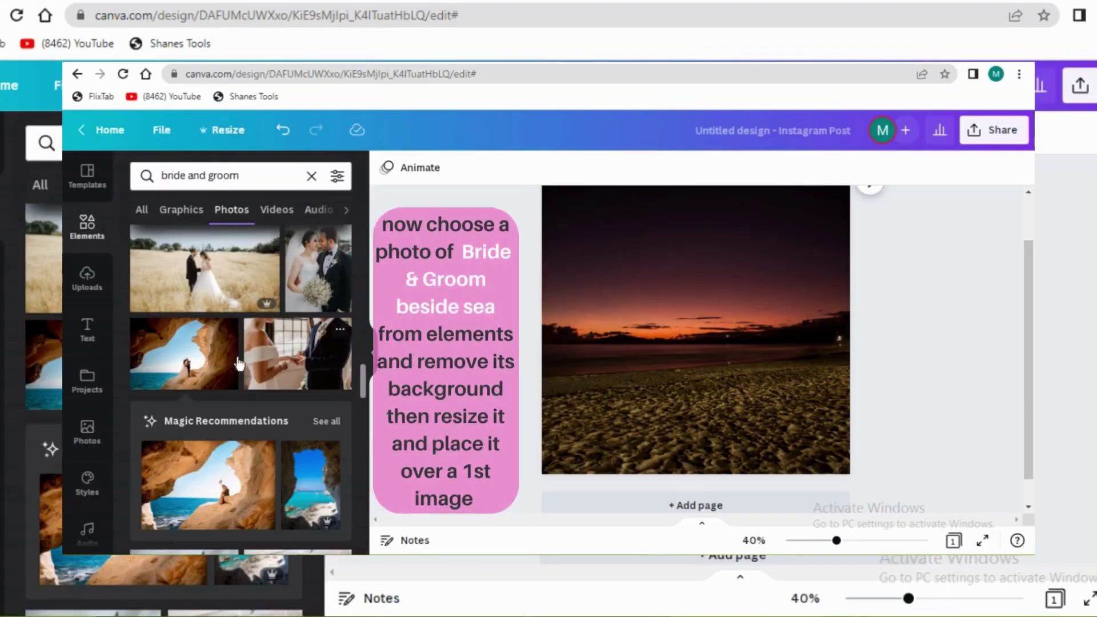
Step: Add the "Bride and Groom Beside Sea" photo showing the rock arch and remove its background
left_click(227, 330)
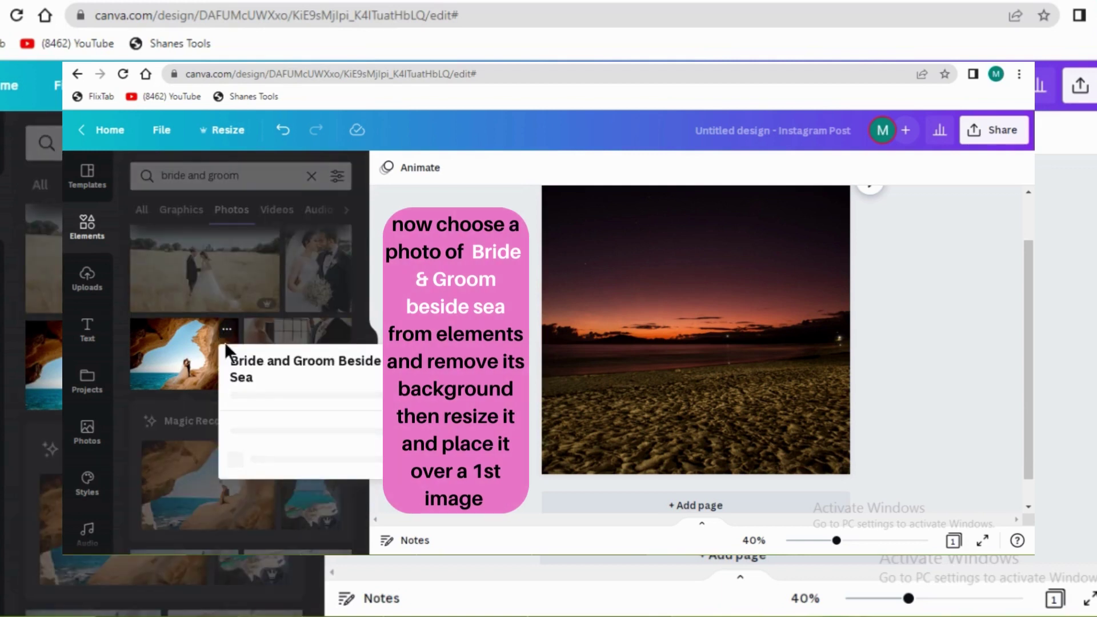
left_click(168, 359)
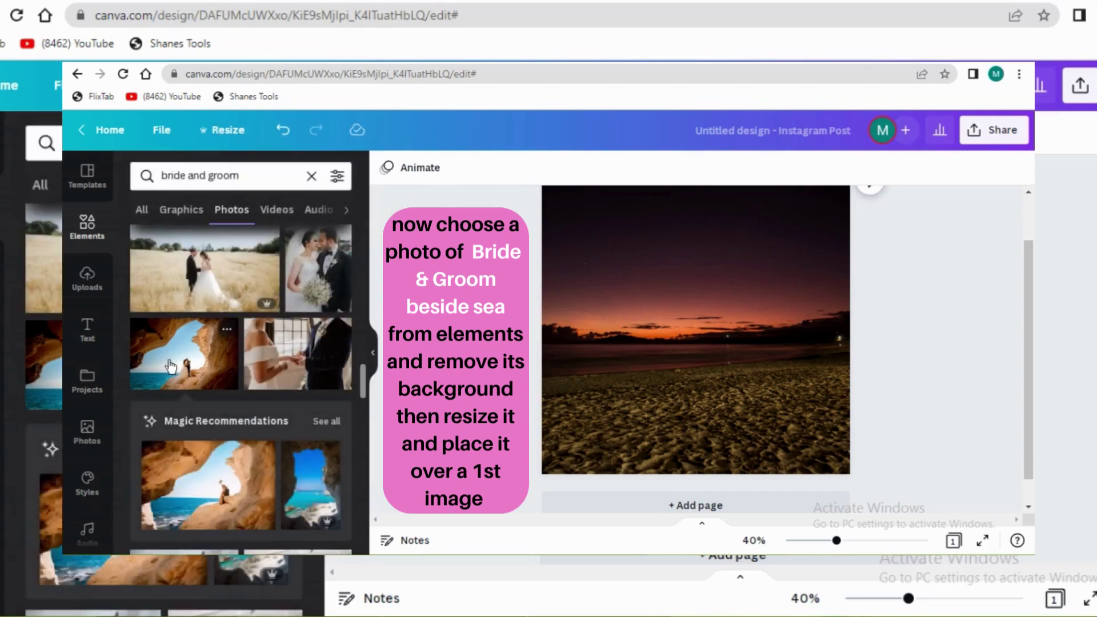
left_click(227, 373)
left_click(409, 167)
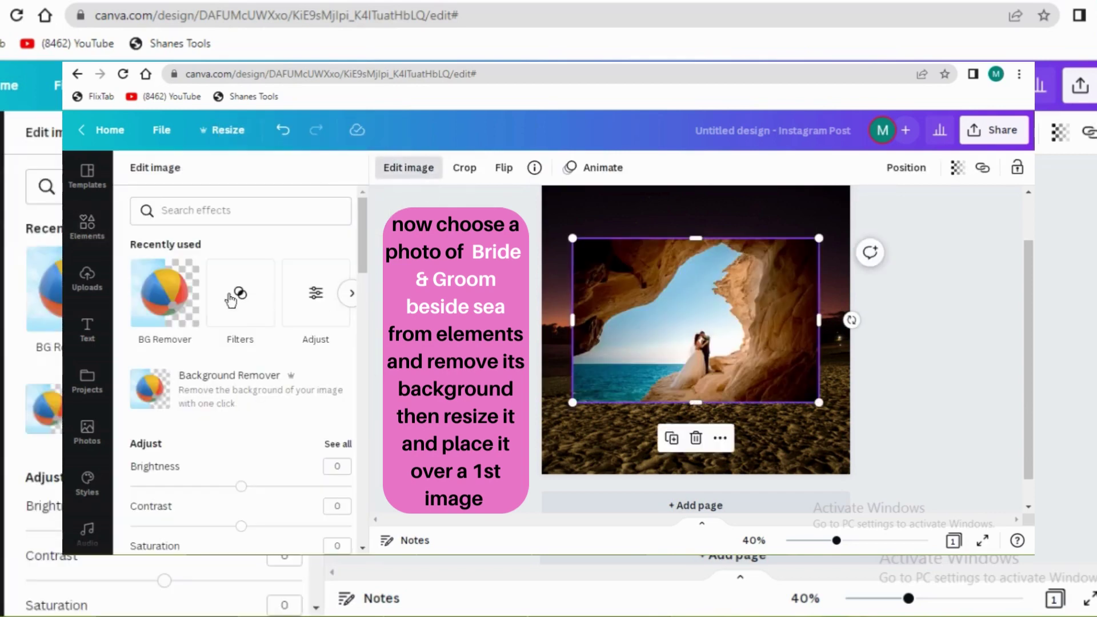
left_click(168, 297)
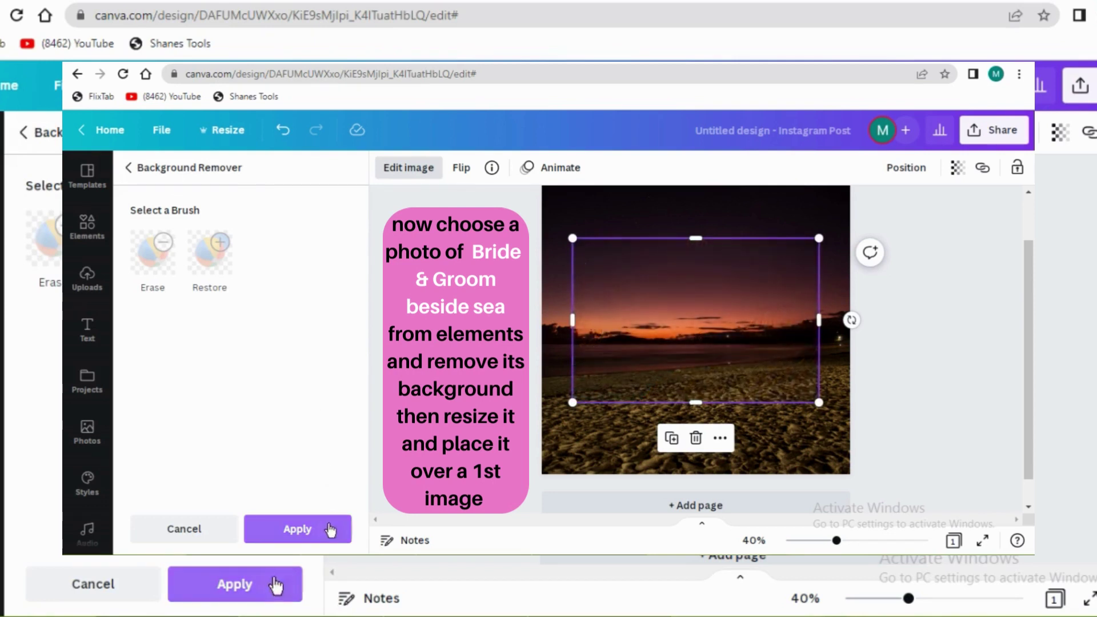
left_click(308, 535)
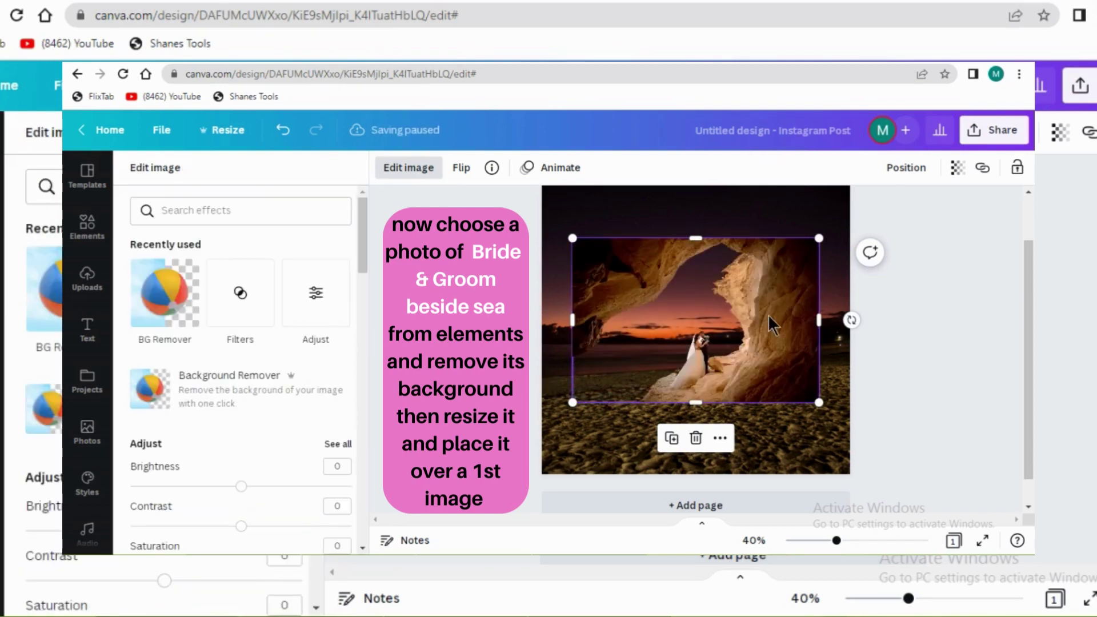
Step: Enlarge and position the bride and groom cutout so the rock arch covers the whole page, framing the sunset
left_click_drag(765, 334, 725, 261)
left_click_drag(794, 355, 841, 420)
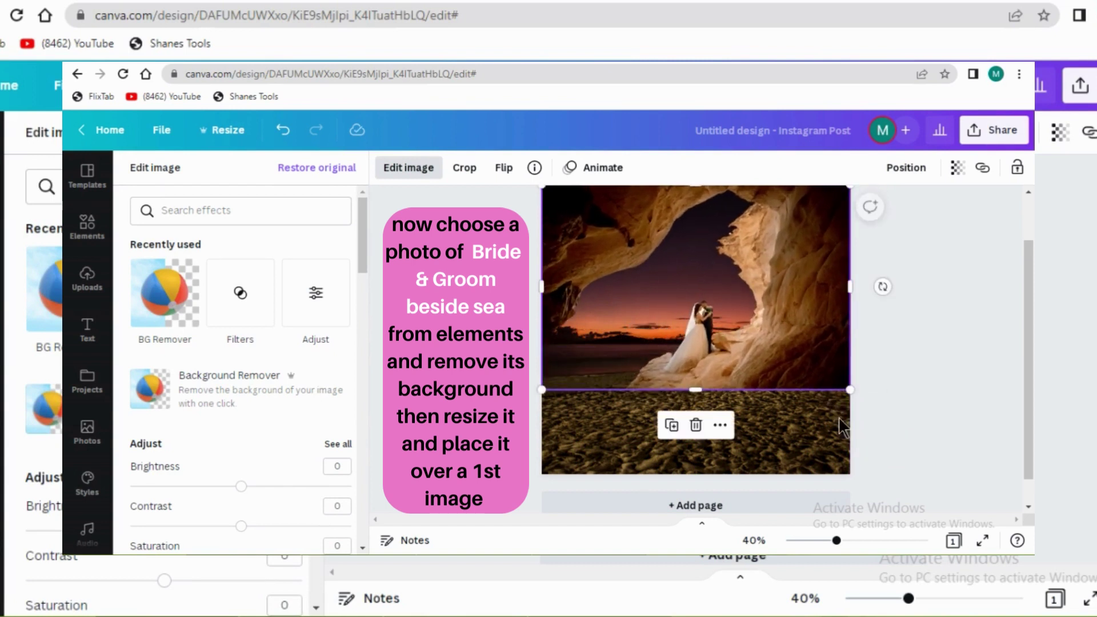
left_click_drag(814, 335, 817, 419)
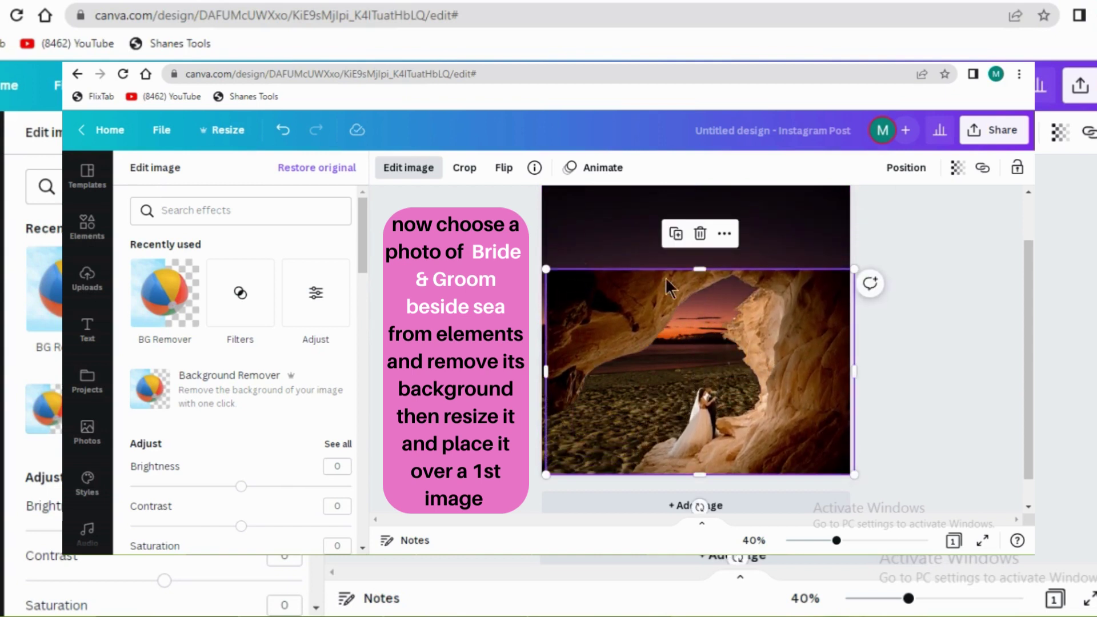
left_click_drag(696, 273, 704, 182)
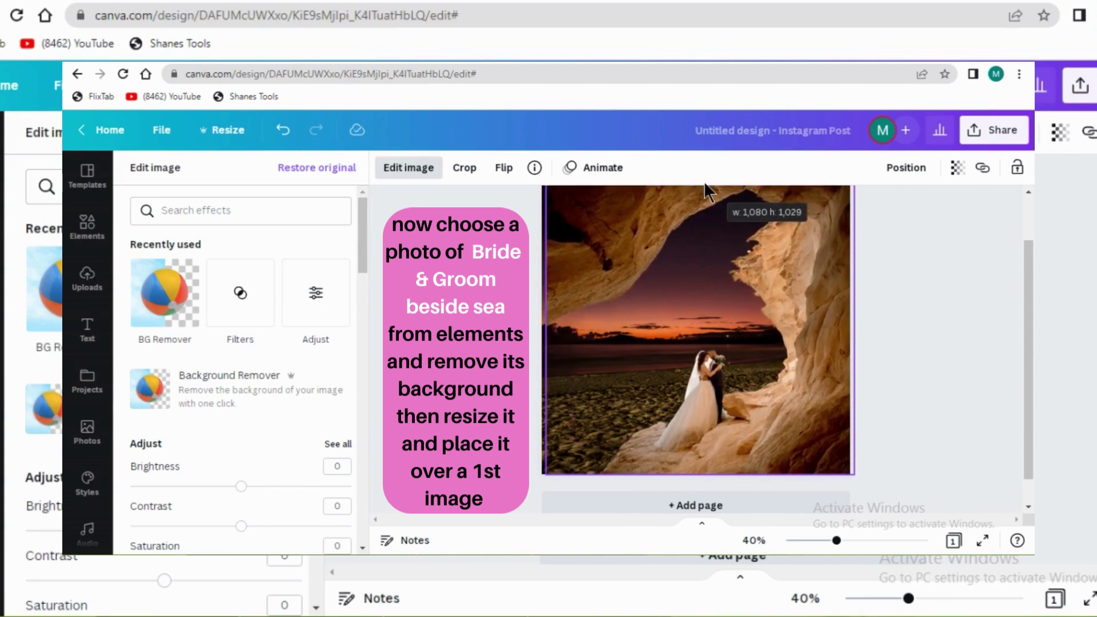
left_click_drag(704, 180, 704, 180)
left_click_drag(544, 330, 539, 329)
left_click_drag(853, 474, 962, 528)
double_click(817, 431)
left_click_drag(817, 431, 801, 370)
left_click_drag(942, 311, 861, 311)
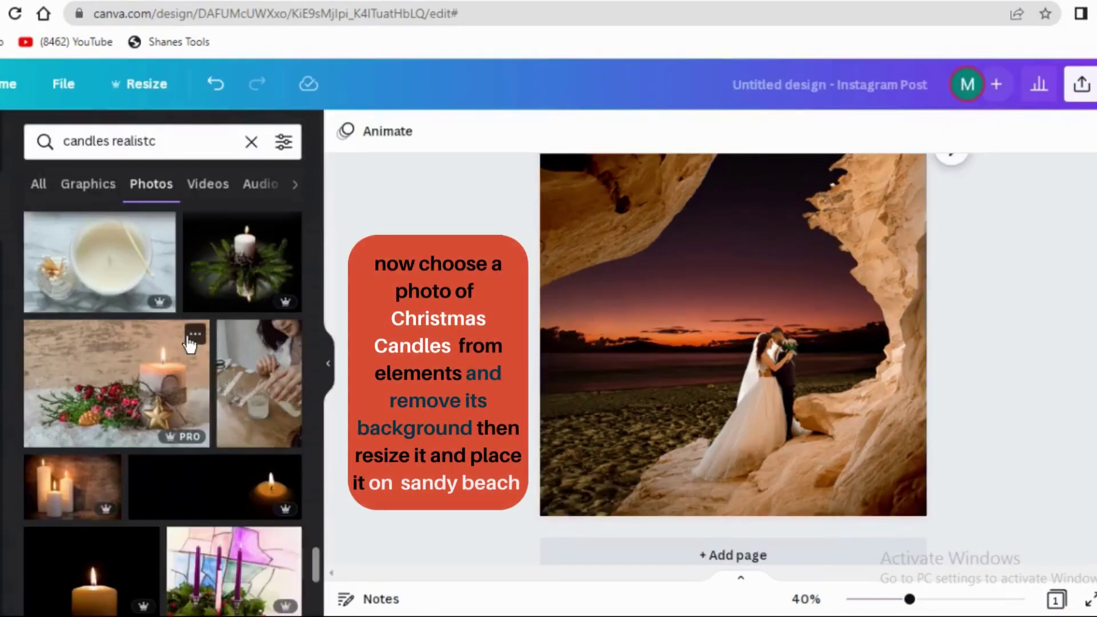
Step: Add the "Christmas candle" photo with red berries and a gold star, and remove its background
left_click(194, 337)
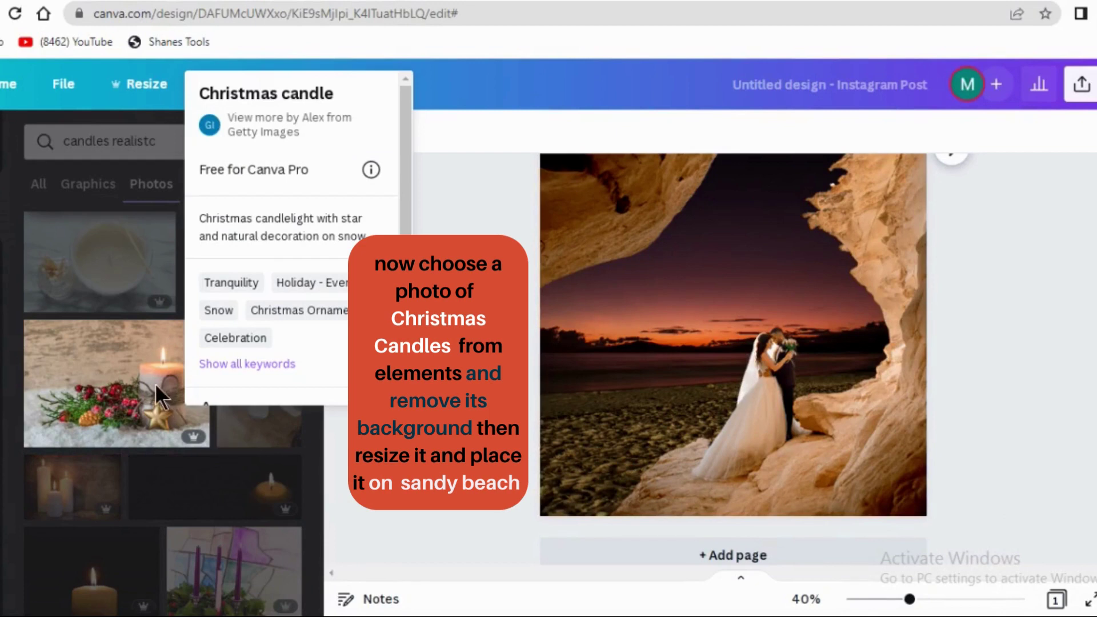
left_click(106, 380)
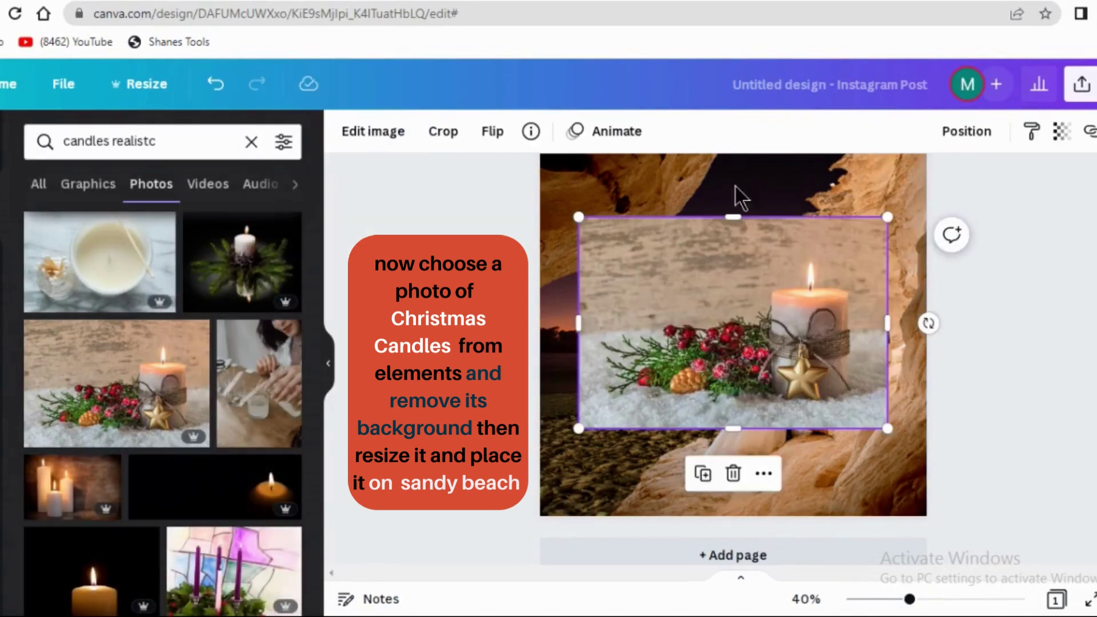
left_click(367, 135)
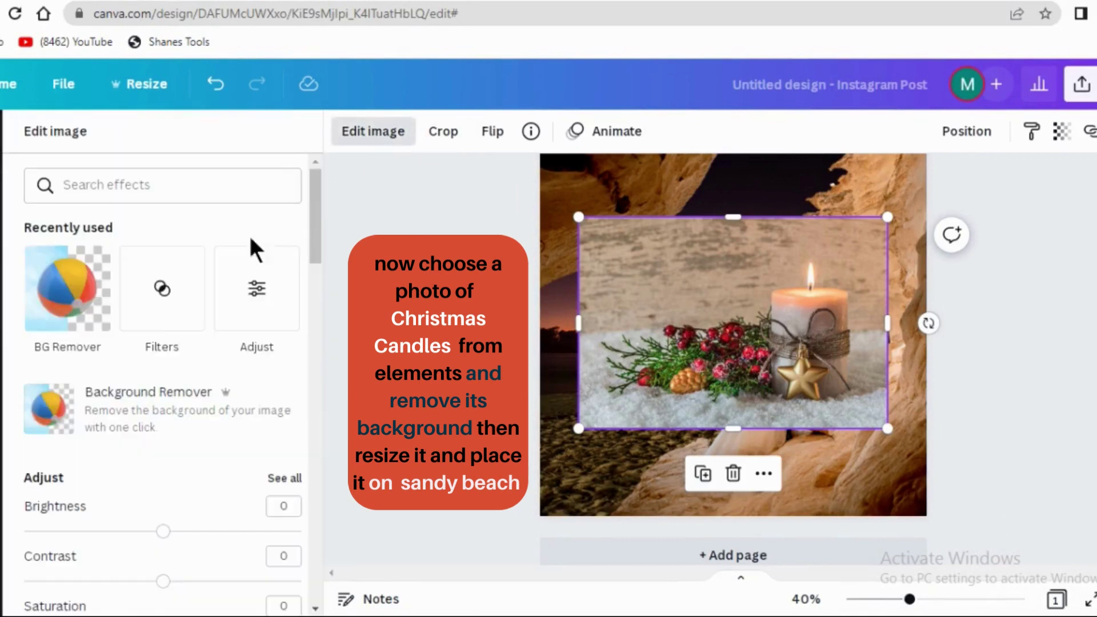
left_click(73, 294)
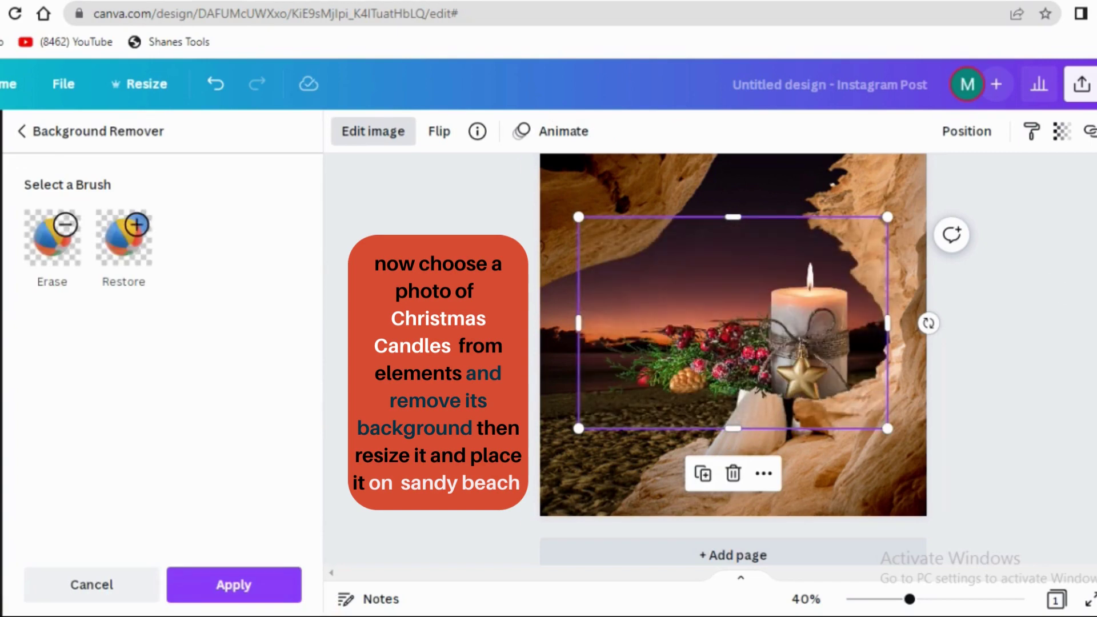
left_click(233, 589)
Step: Shrink the Christmas candle cutout and place it on the sandy beach at the page's left edge
left_click_drag(887, 218, 670, 374)
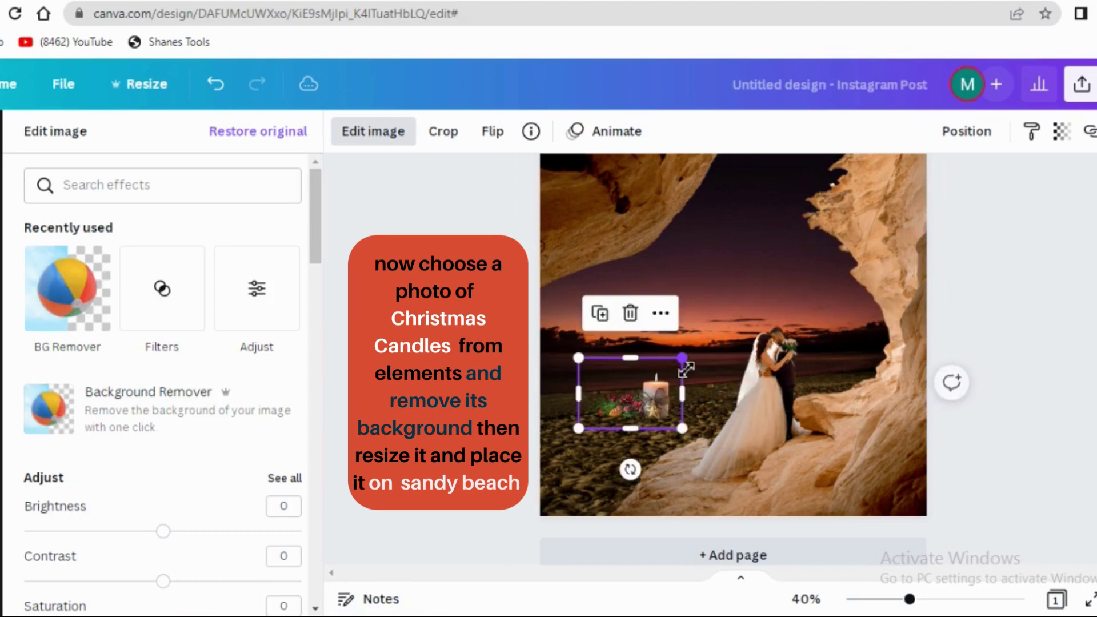
left_click_drag(648, 423, 609, 410)
left_click(1014, 321)
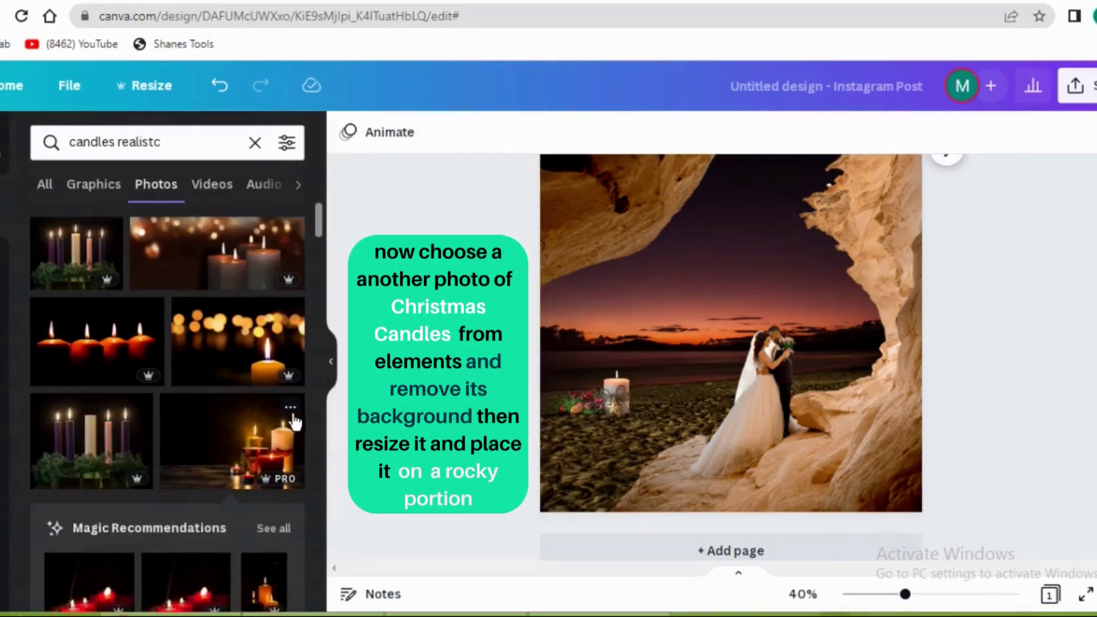
Step: Add the photo of grouped red, gold and cream candles on a dark table and remove its background
left_click(285, 408)
left_click(400, 451)
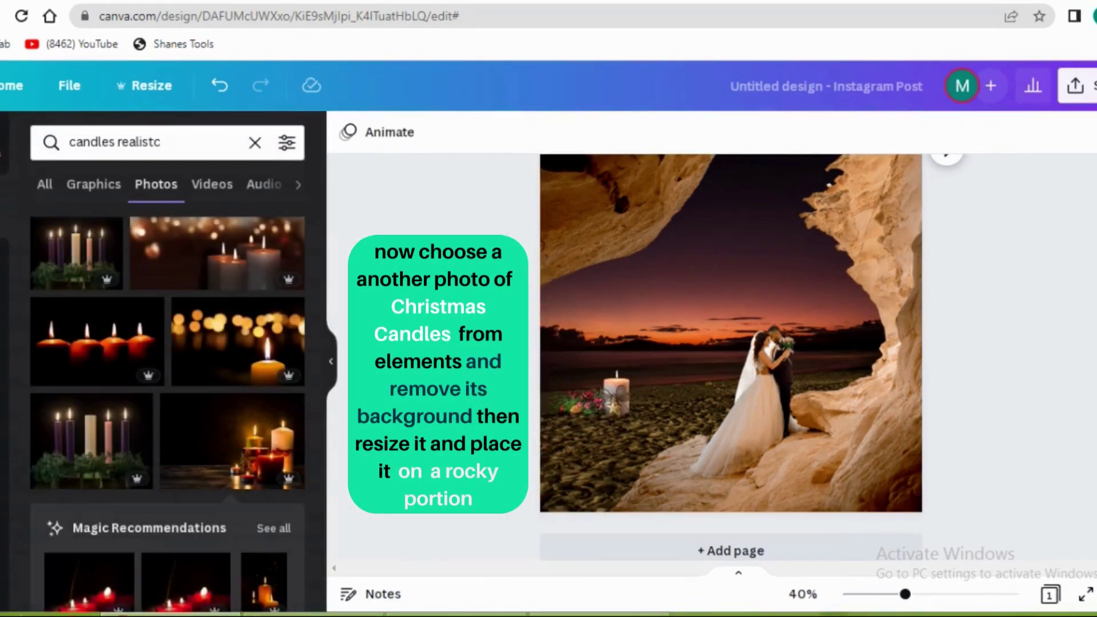
left_click(273, 460)
left_click(377, 136)
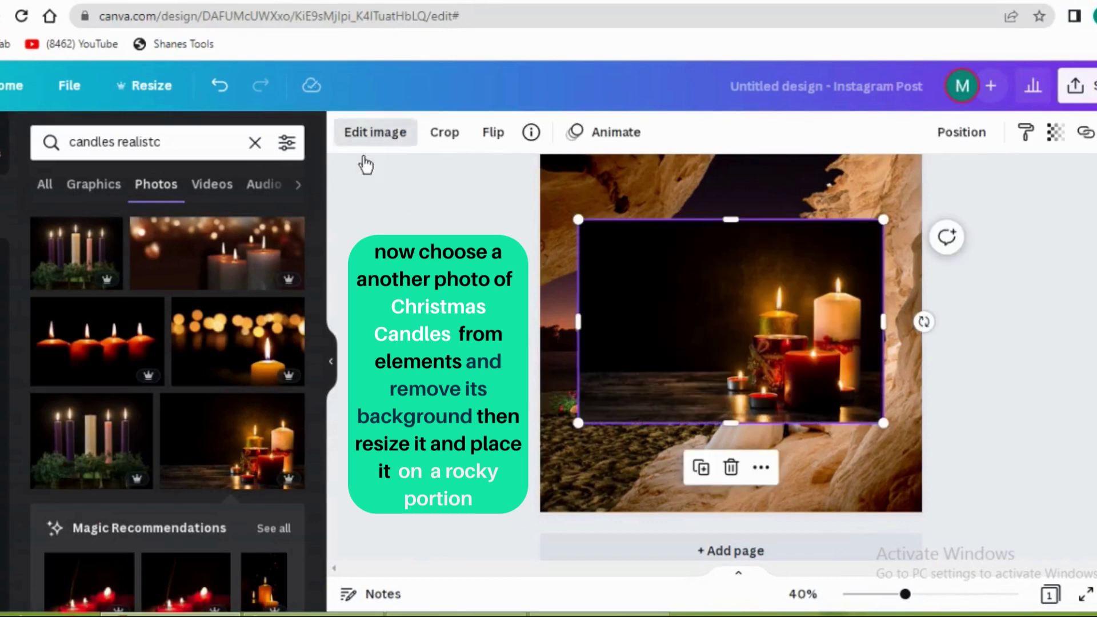
left_click(81, 293)
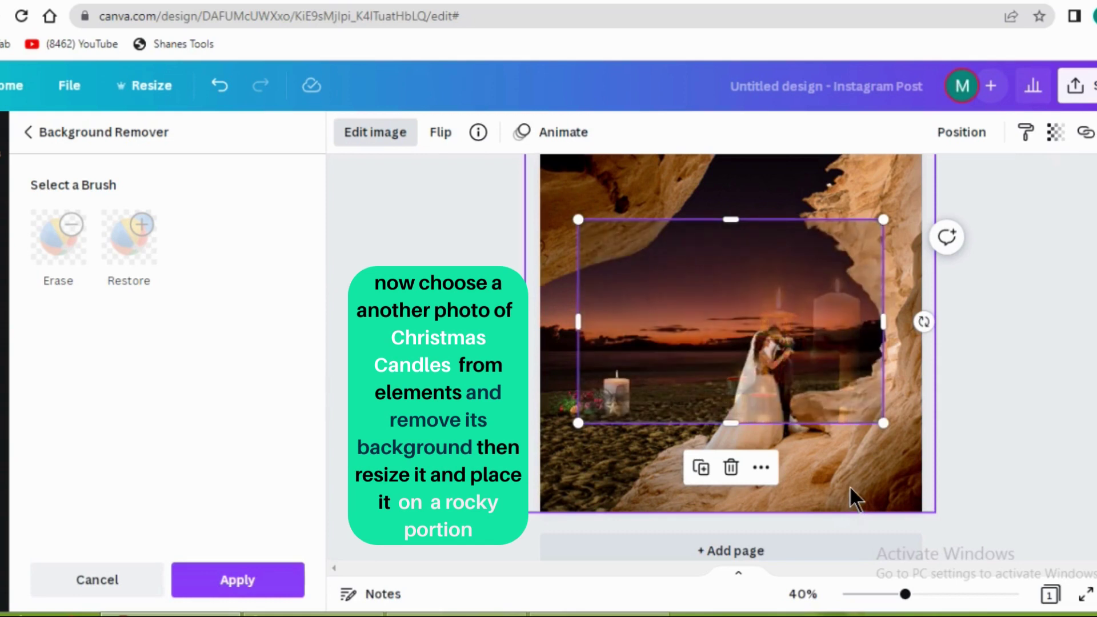
left_click(258, 580)
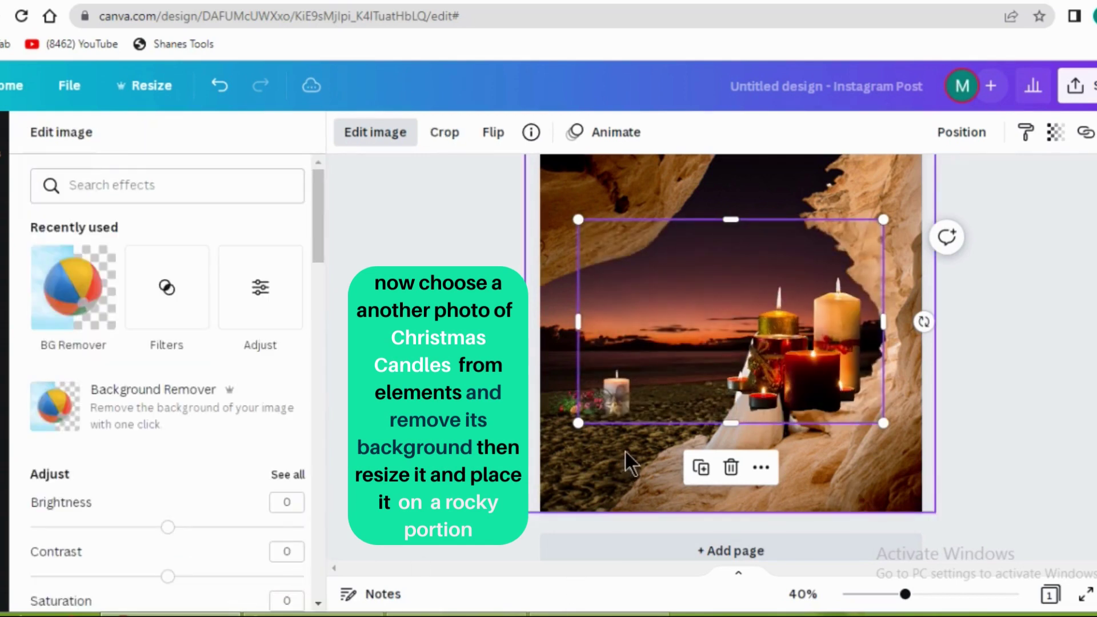
Step: Crop the empty area around the grouped candles, shrink them and place them on the rock below the bride's dress
left_click_drag(637, 329, 715, 332)
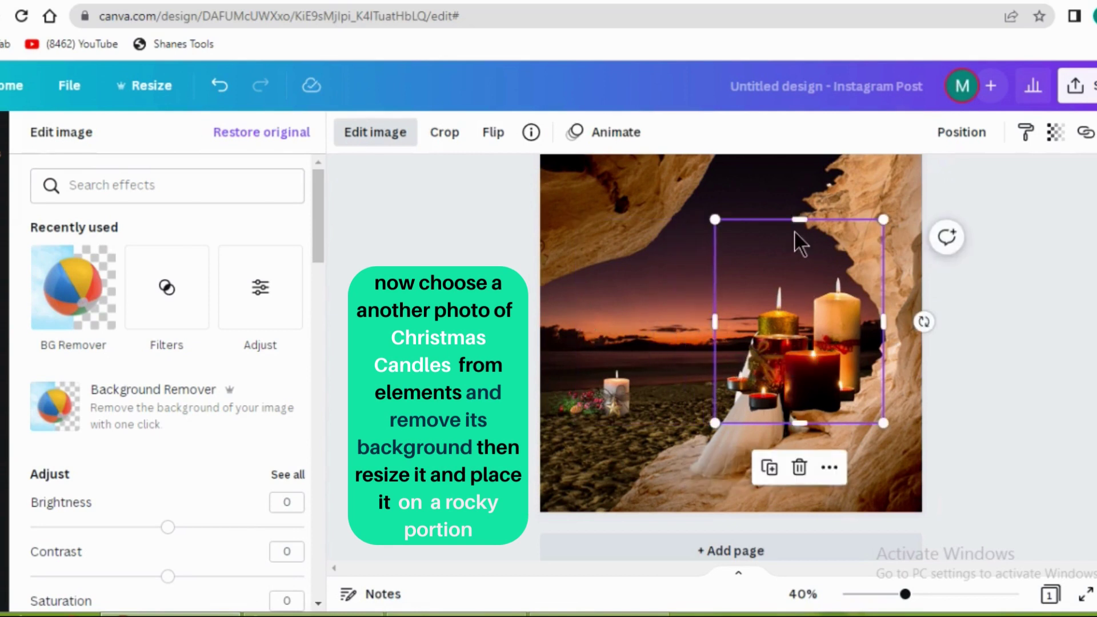
left_click_drag(799, 224, 799, 276)
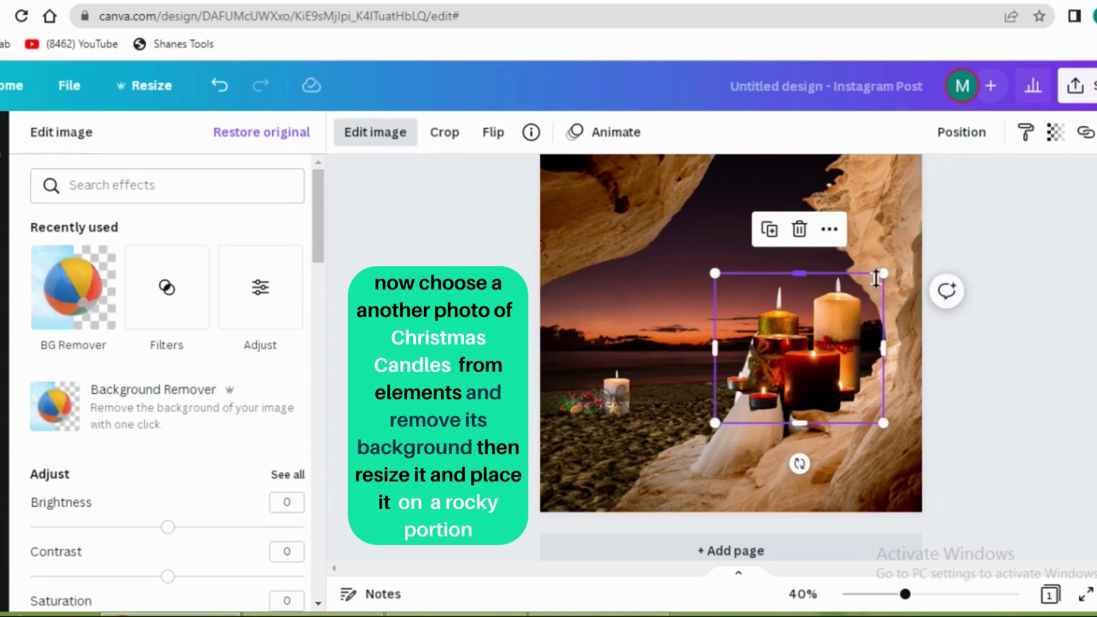
left_click_drag(885, 276, 797, 351)
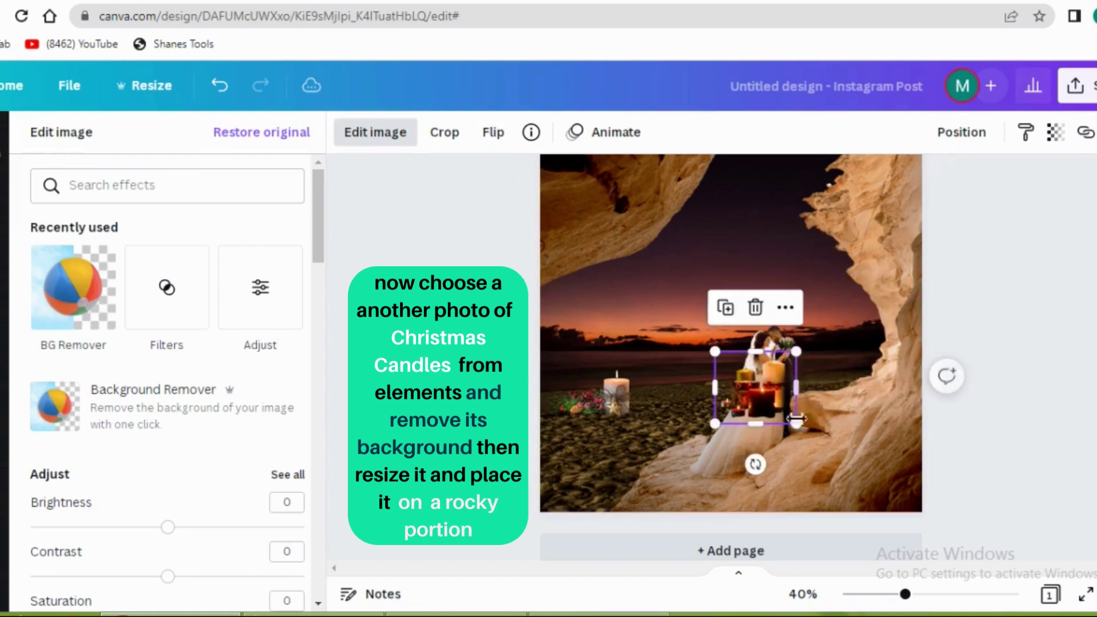
left_click_drag(761, 417, 712, 492)
left_click(1013, 323)
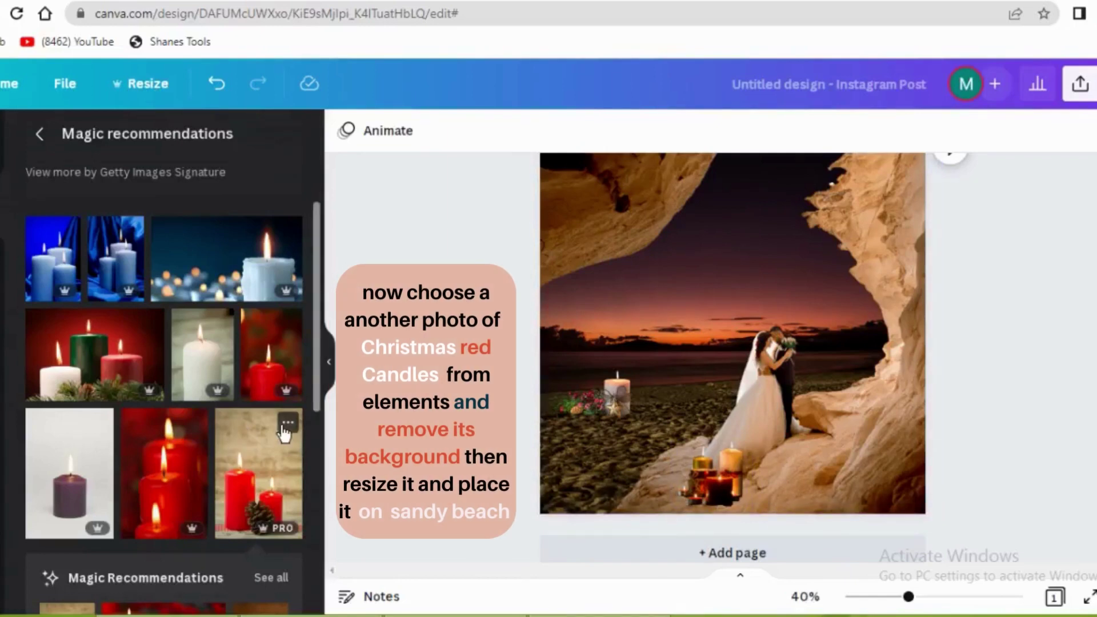
Step: Add the photo of two red candles with a pine cone from the magic recommendations and remove its background
left_click(288, 423)
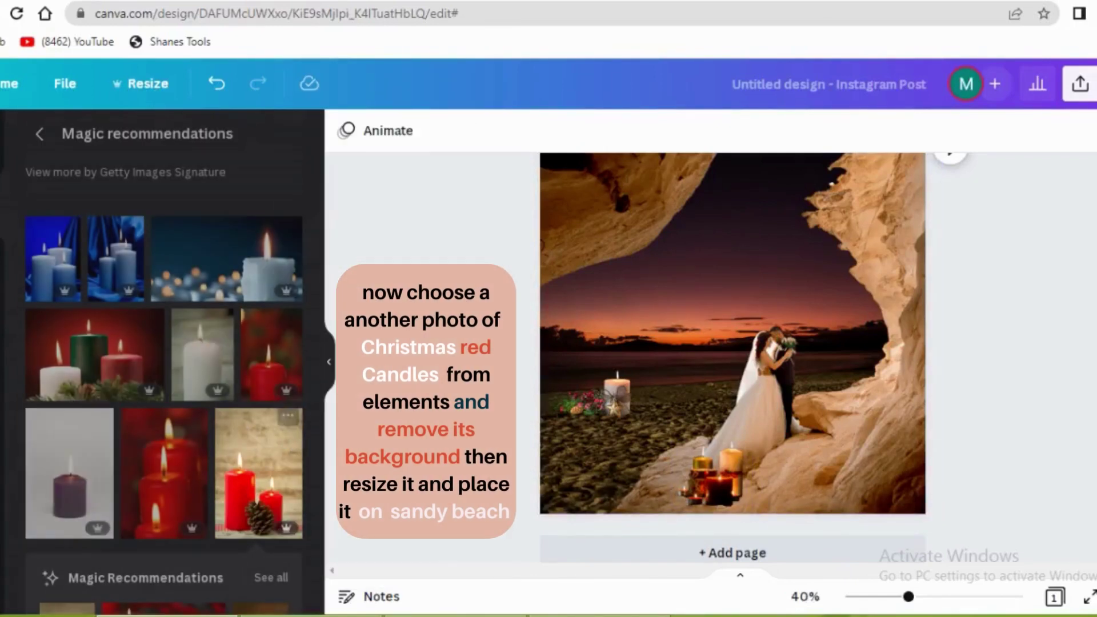
left_click(259, 474)
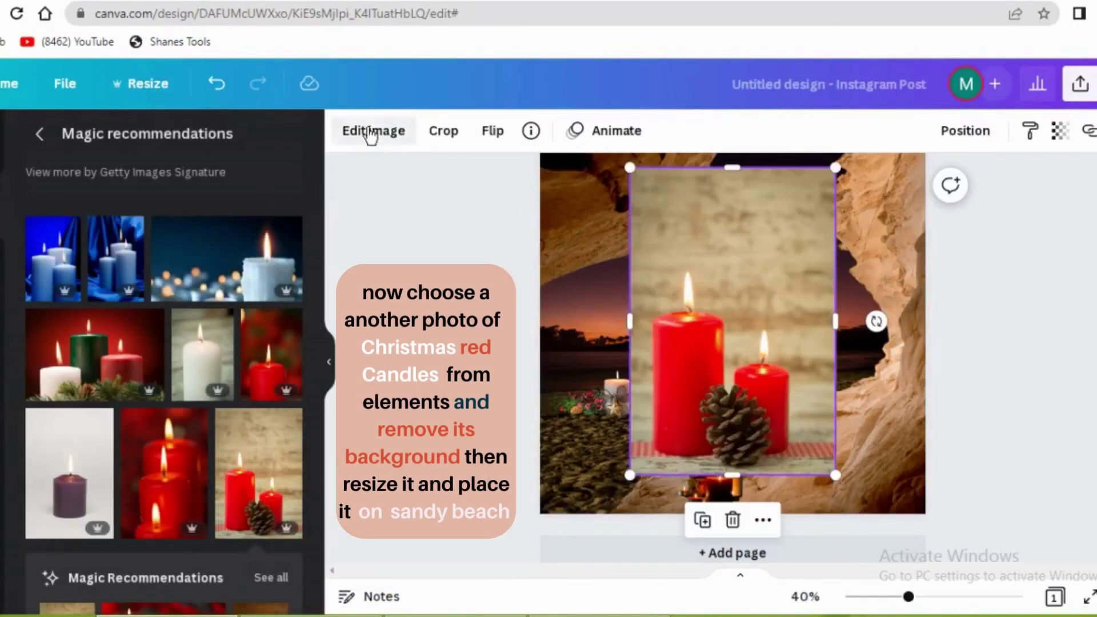
left_click(371, 131)
left_click(62, 294)
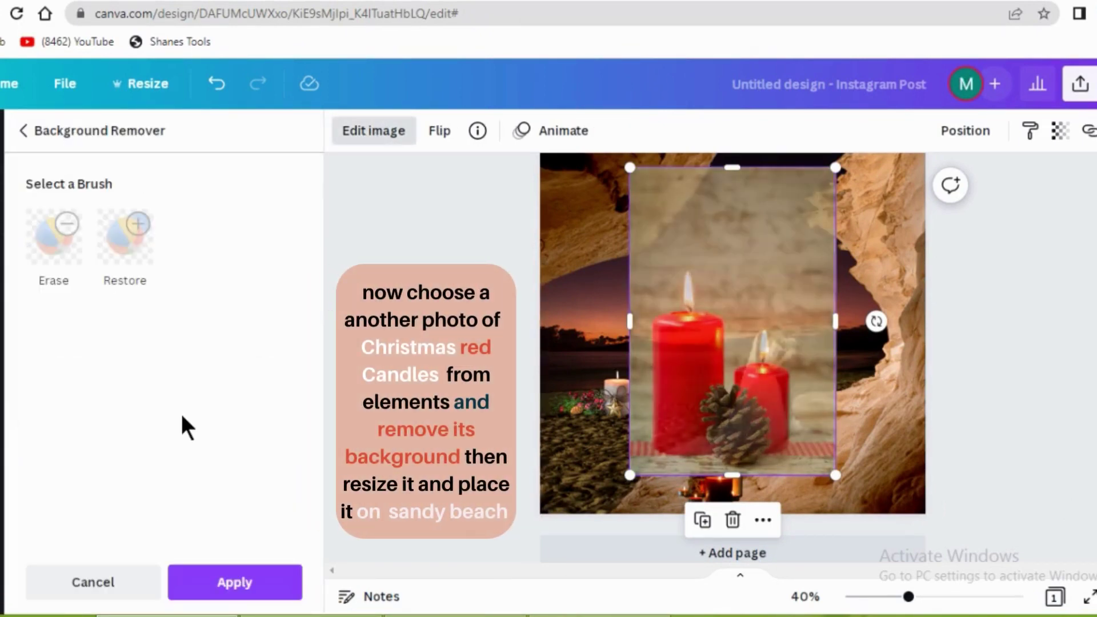
left_click(228, 590)
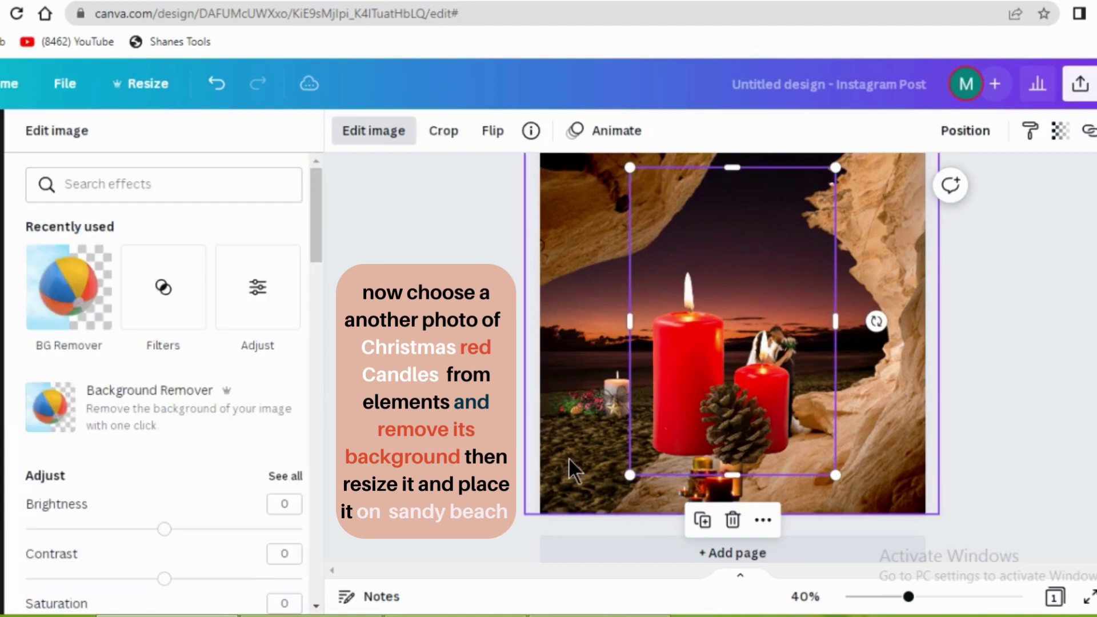
Step: Crop and shrink the red candles cutout and place it on the sand in the page's lower-left corner
left_click_drag(734, 171, 732, 263)
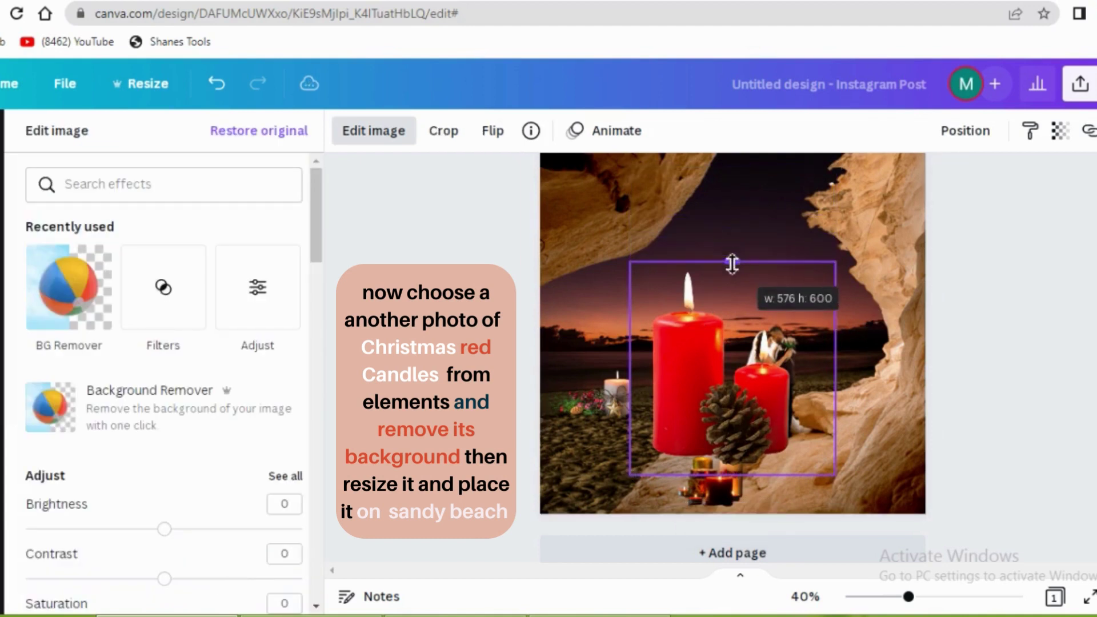
left_click_drag(834, 373, 804, 372)
left_click_drag(803, 265, 730, 404)
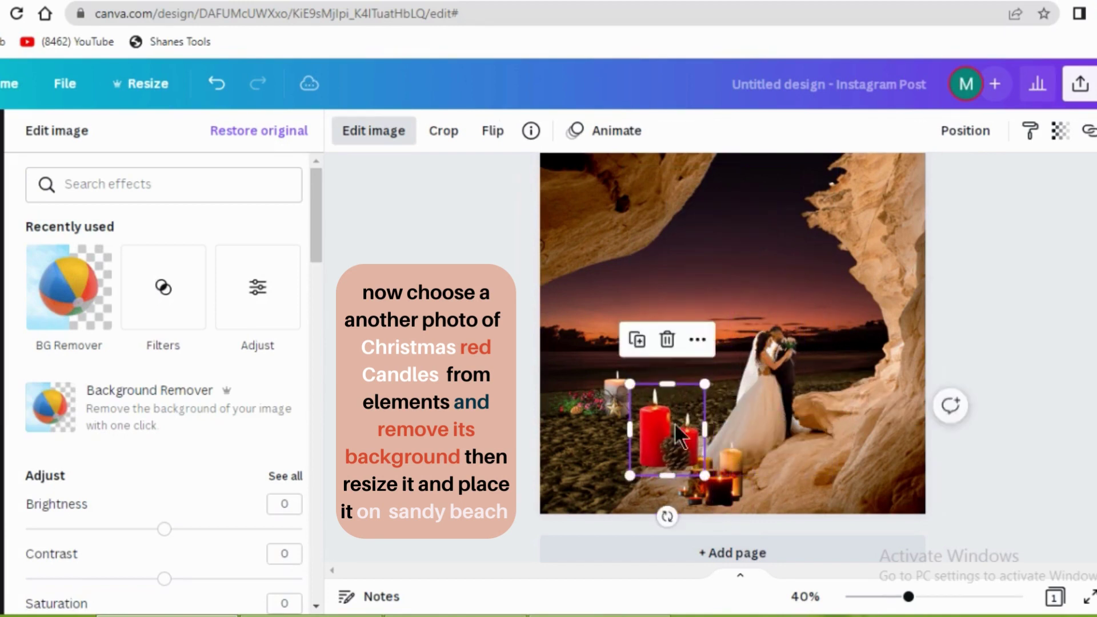
left_click_drag(671, 429, 584, 455)
left_click_drag(617, 422, 617, 428)
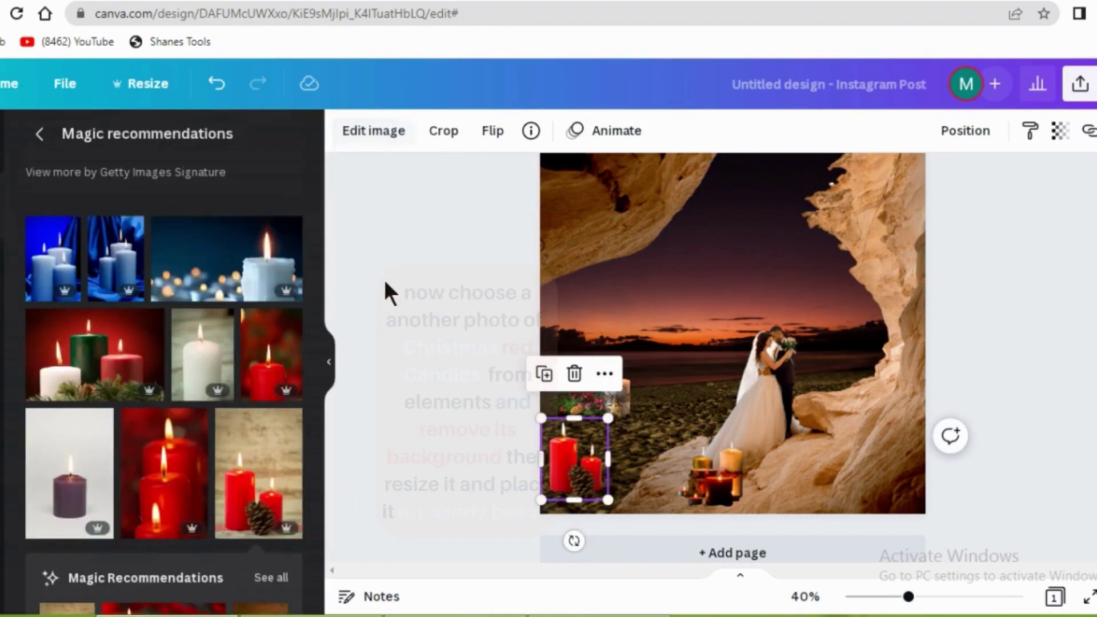
left_click(384, 279)
Step: Add the photo of three blue candles from the magic recommendations and remove its background
scroll(101, 382, "down", 4)
left_click(104, 380)
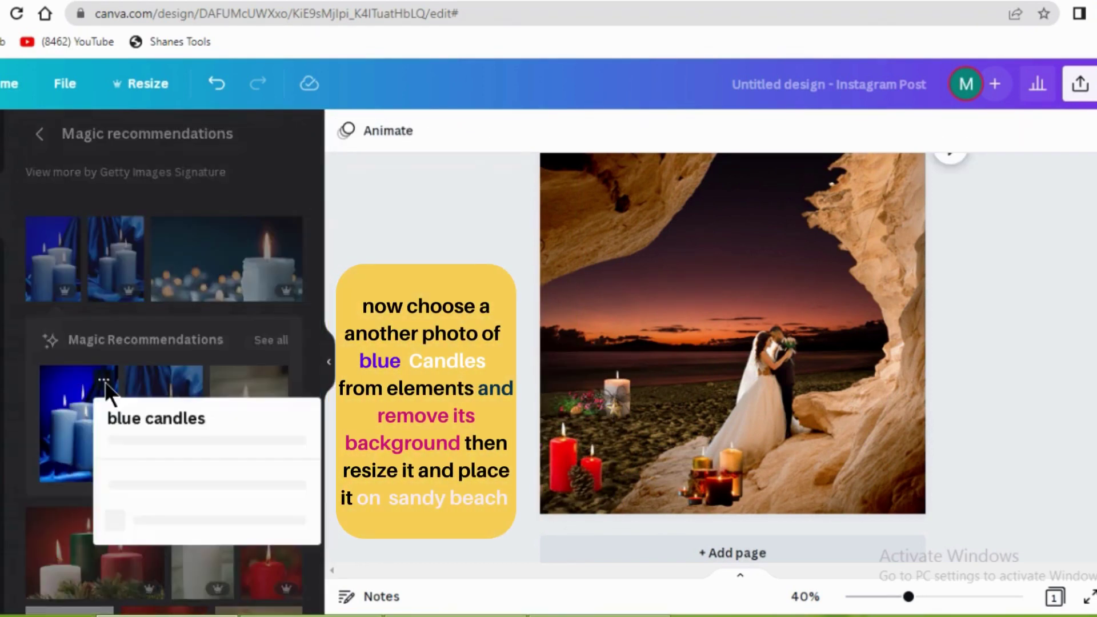
key("Escape")
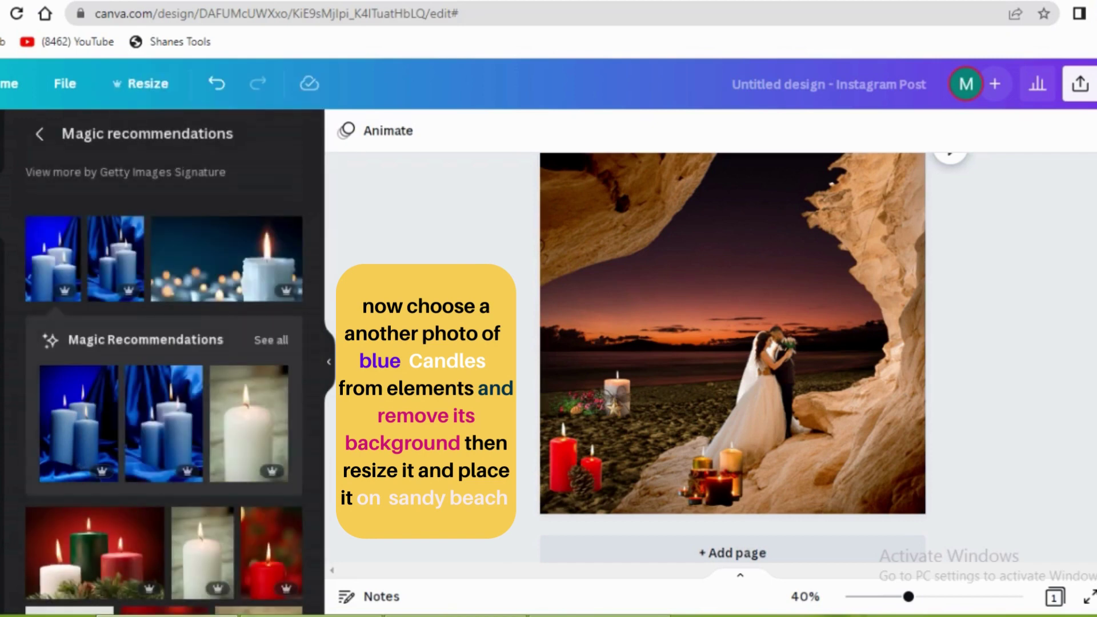
left_click(92, 446)
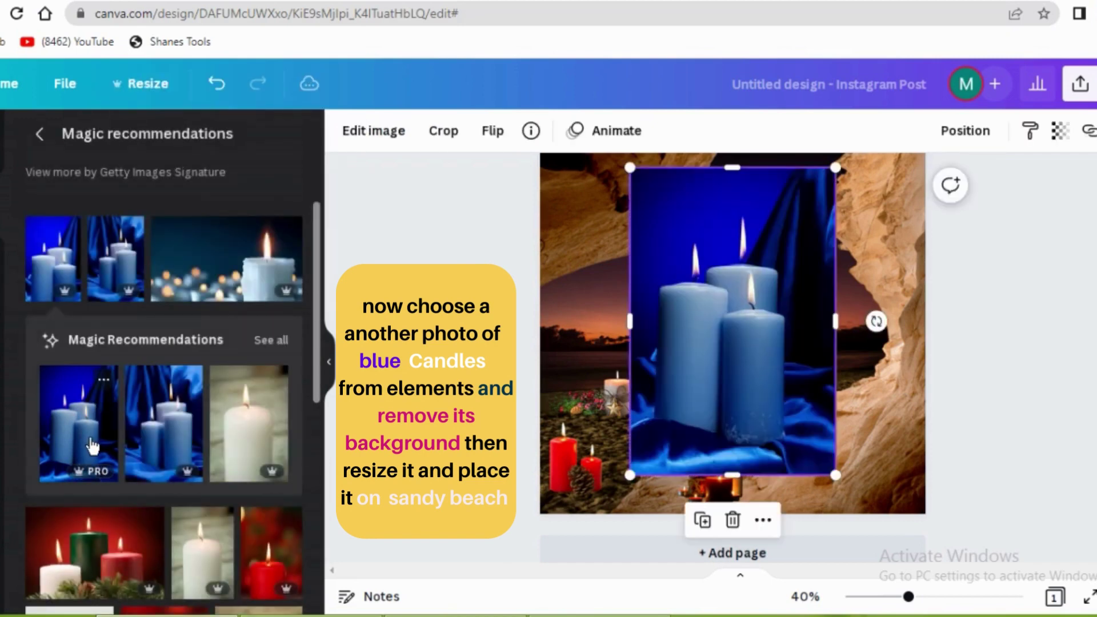
left_click(382, 136)
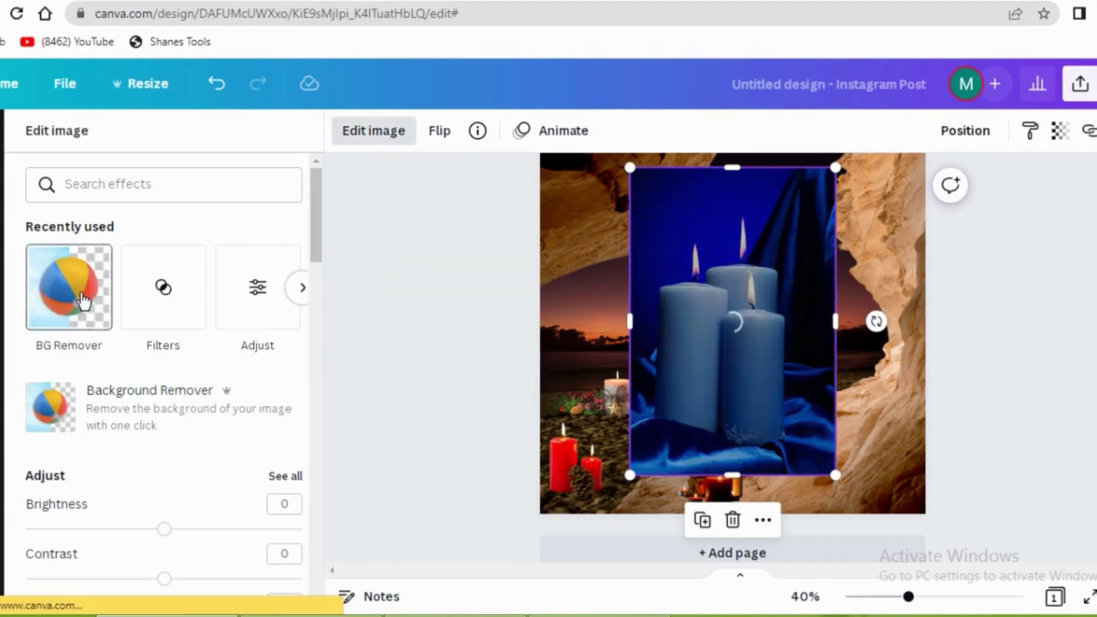
left_click(83, 300)
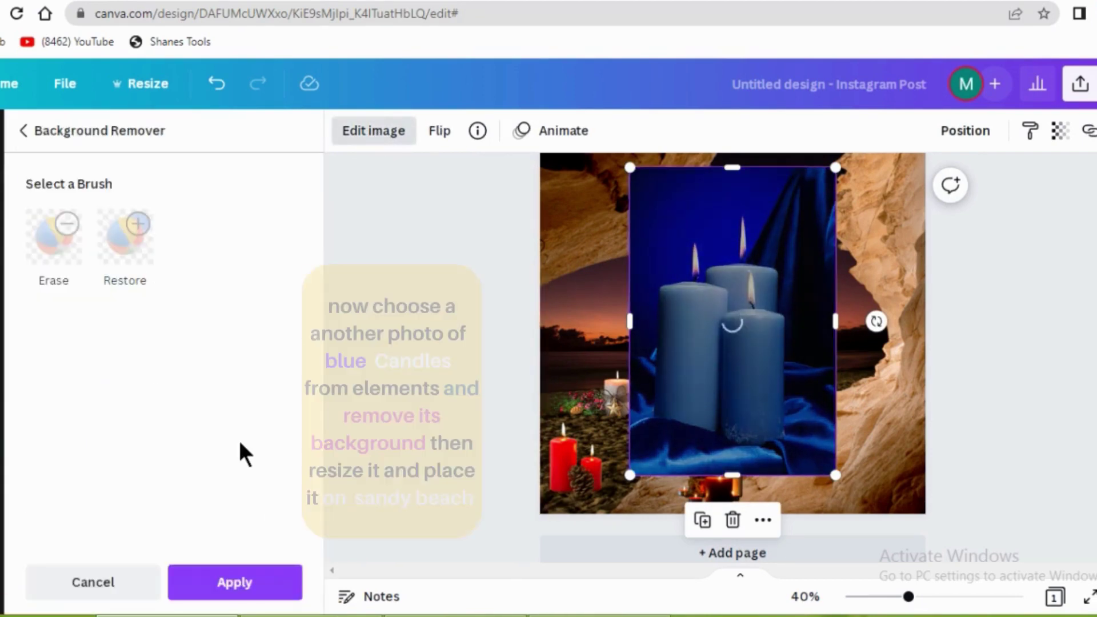
left_click(244, 586)
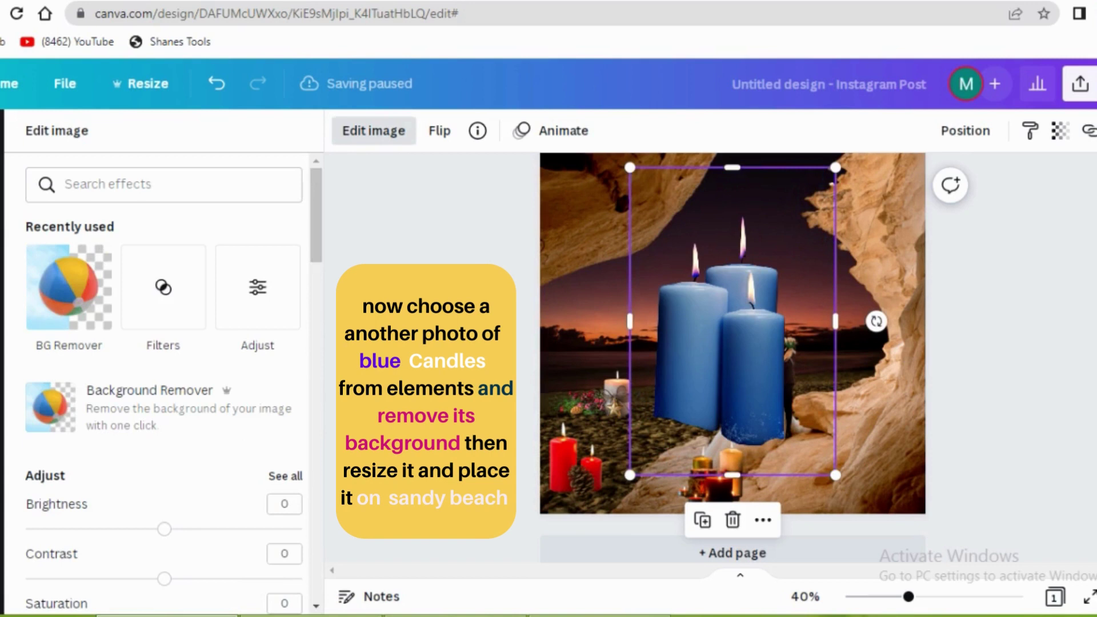
Step: Crop the empty area on all four sides of the blue candles cutout
left_click_drag(733, 168, 733, 208)
left_click_drag(635, 342, 649, 349)
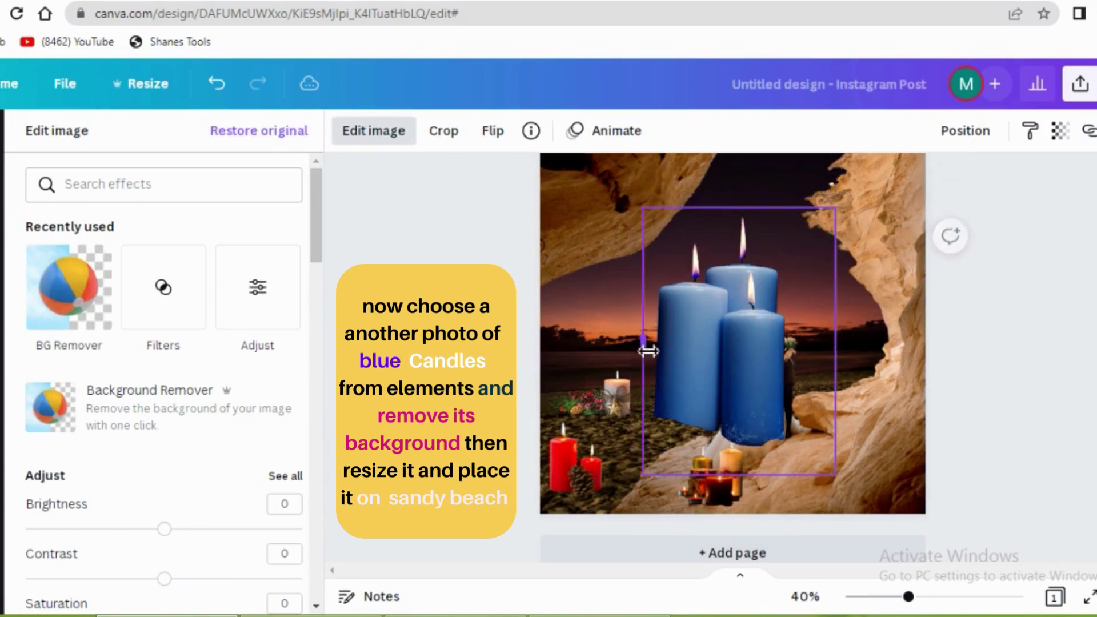
left_click_drag(840, 353, 802, 350)
left_click_drag(717, 475, 721, 453)
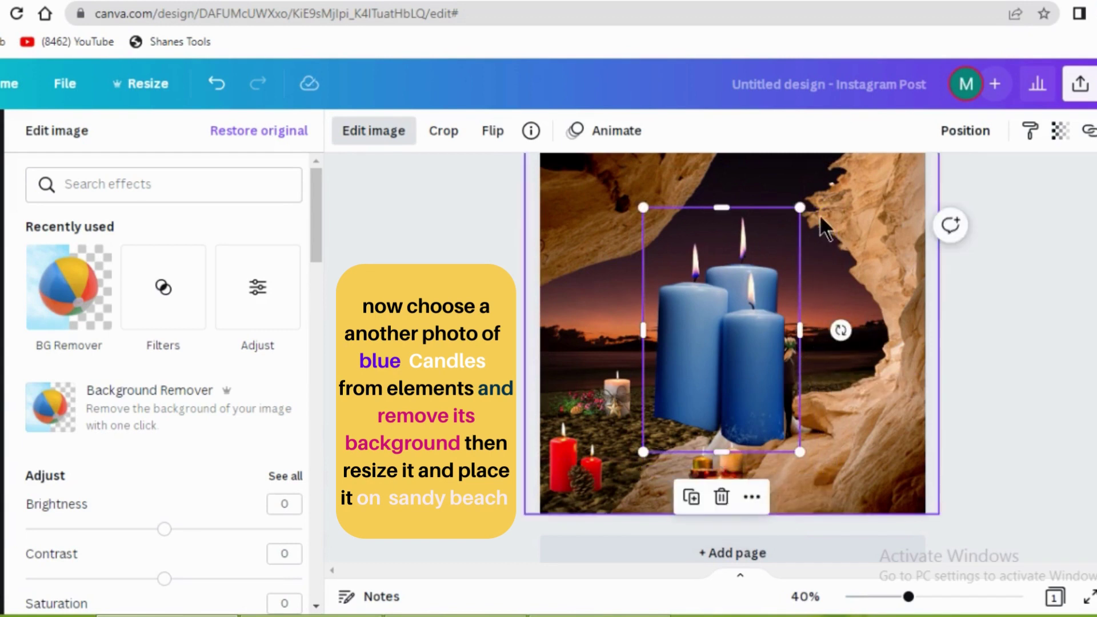
Step: Shrink the blue candles and place them on the sand between the white candle and the bride's dress
left_click_drag(797, 209, 706, 356)
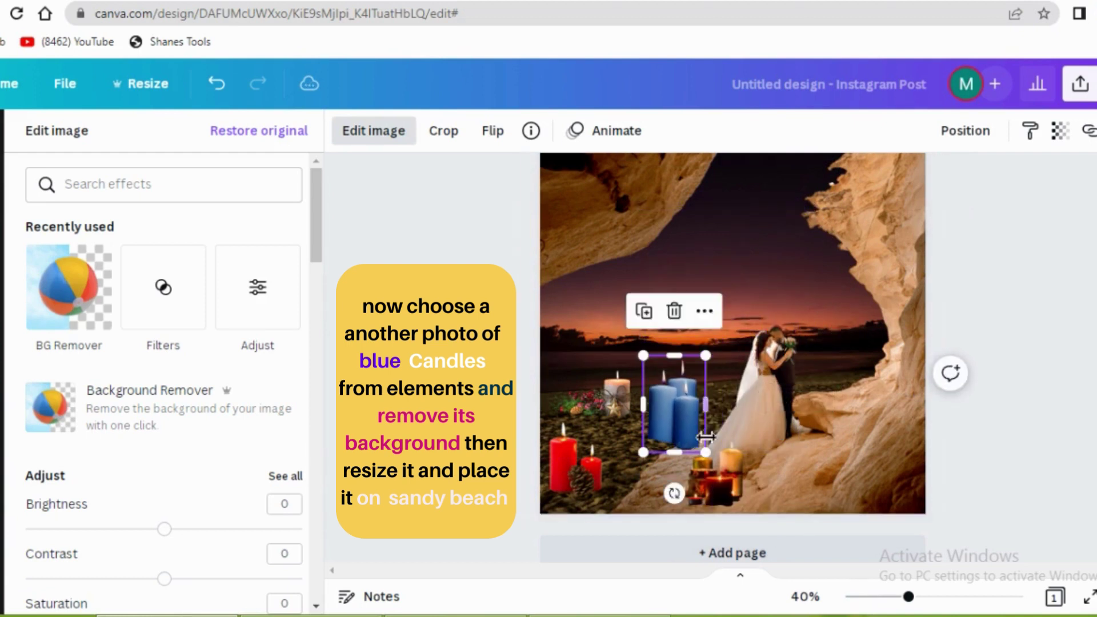
left_click_drag(677, 420, 694, 350)
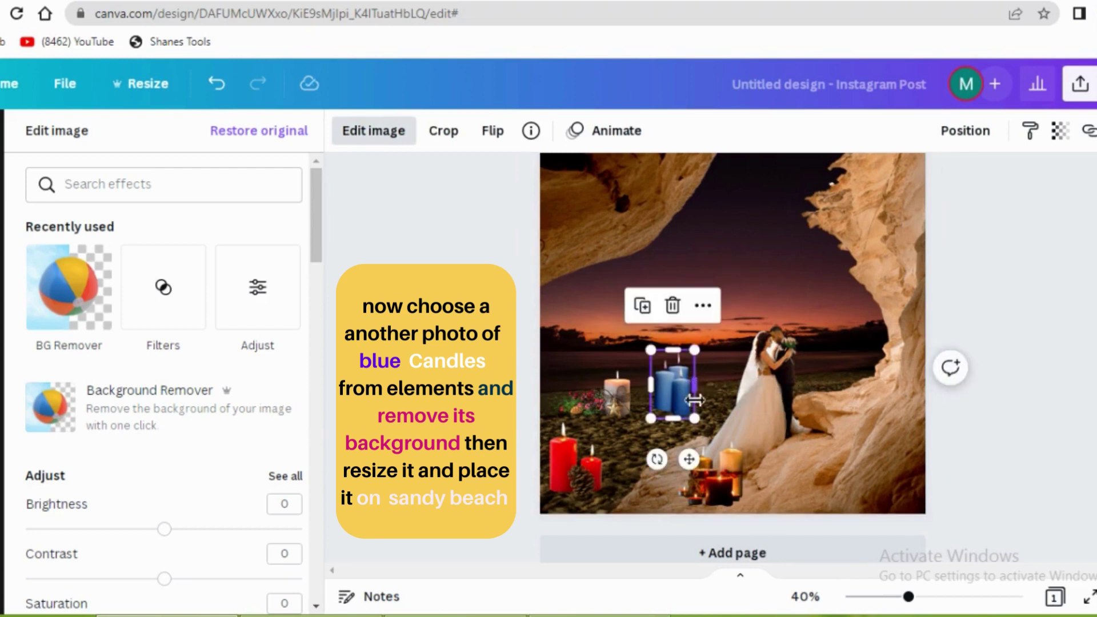
mouse_move(688, 455)
left_mouse_down()
mouse_move(706, 449)
mouse_move(698, 467)
left_mouse_up()
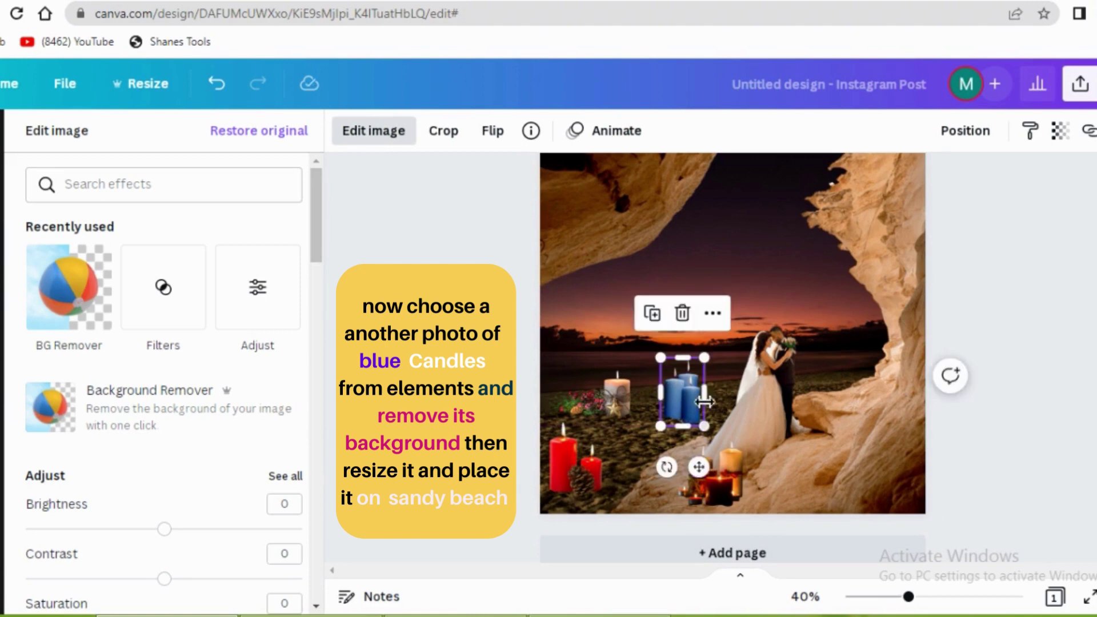
left_click_drag(707, 361, 697, 368)
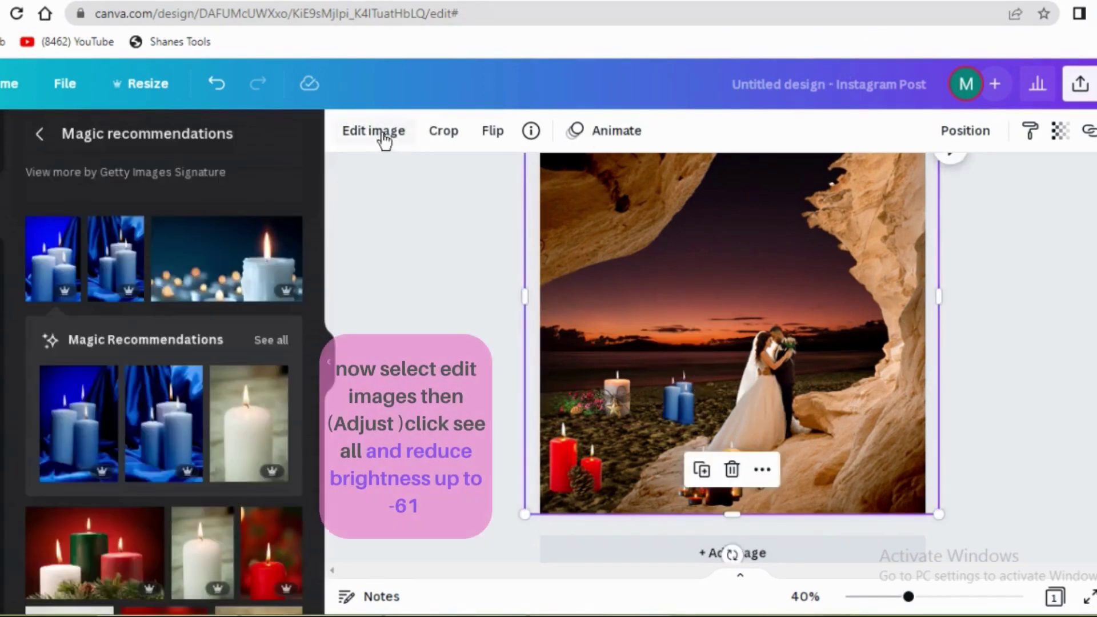
Step: Lower the brightness of the cave rock photo to about -64
left_click(374, 130)
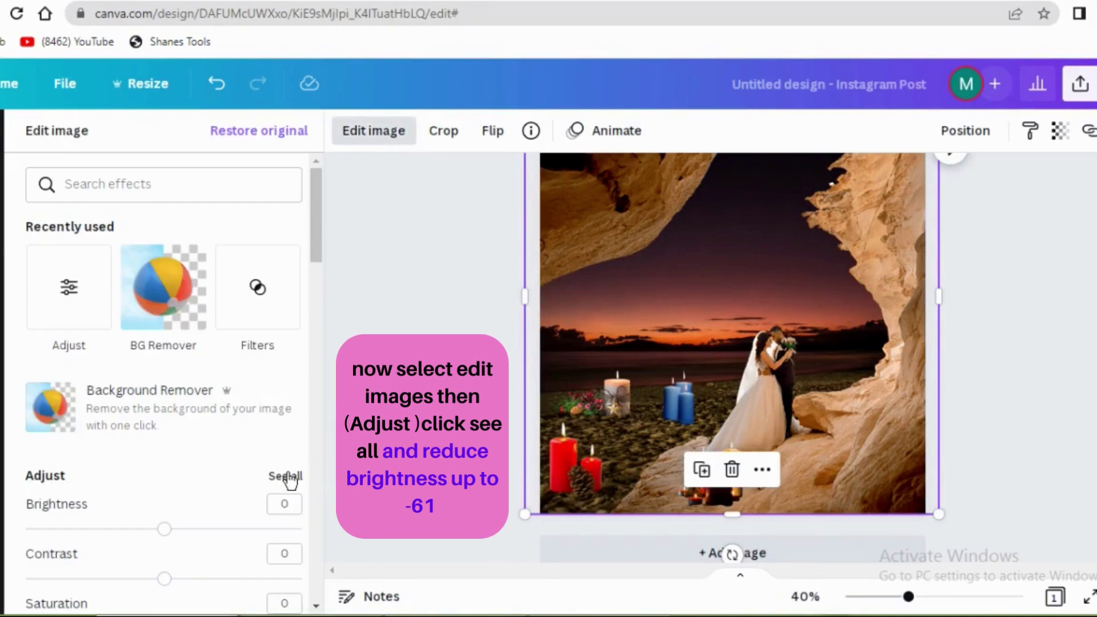
left_click(289, 476)
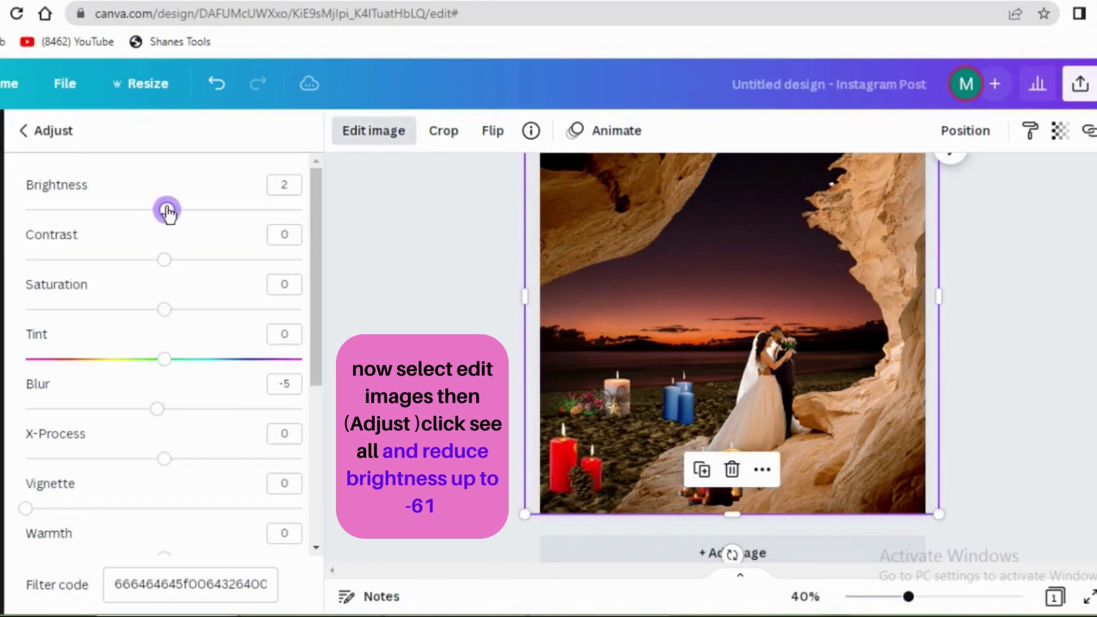
left_click_drag(161, 211, 79, 227)
left_click_drag(79, 223, 77, 246)
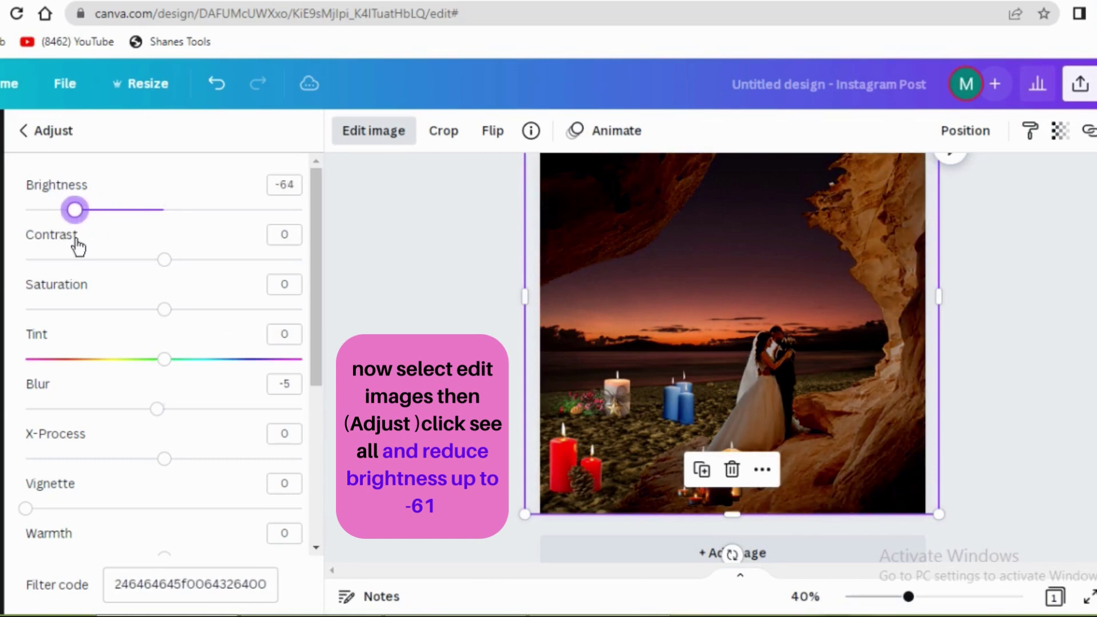
scroll(172, 343, "down", 3)
left_click_drag(164, 367, 199, 405)
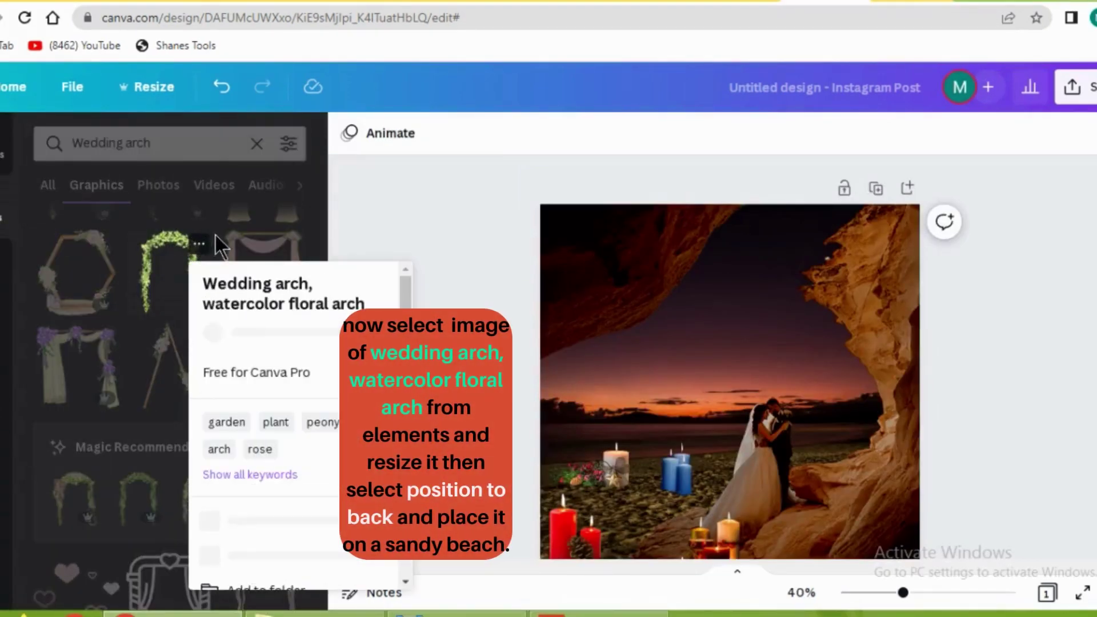
Step: Add the green ivy wedding arch graphic and send it backward behind the rocks, candles and couple
left_click(445, 211)
left_click(167, 254)
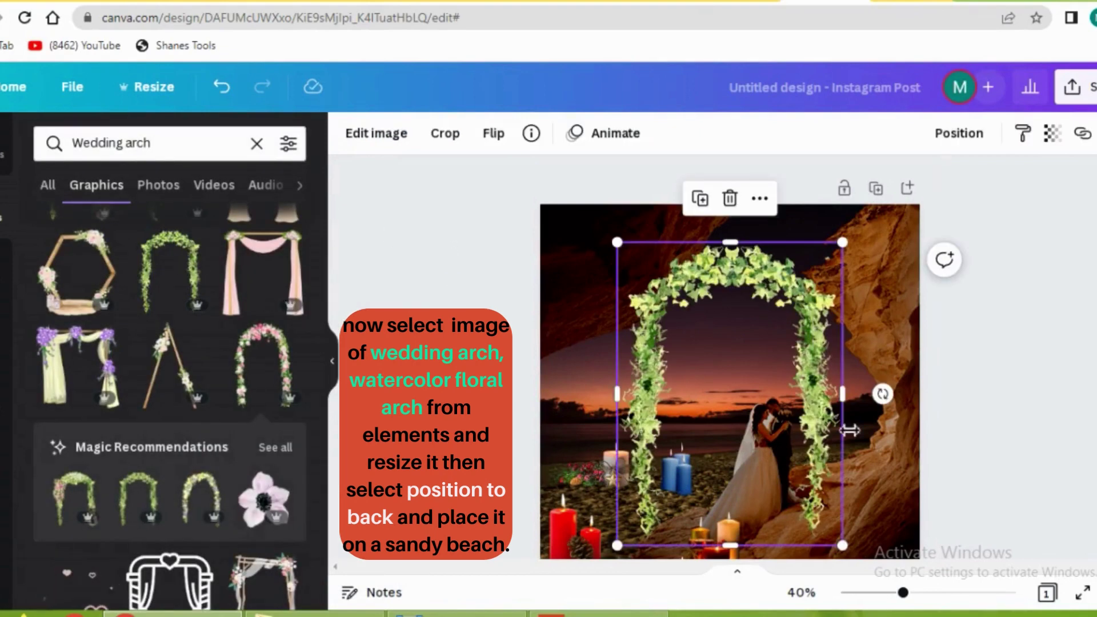
left_click(955, 137)
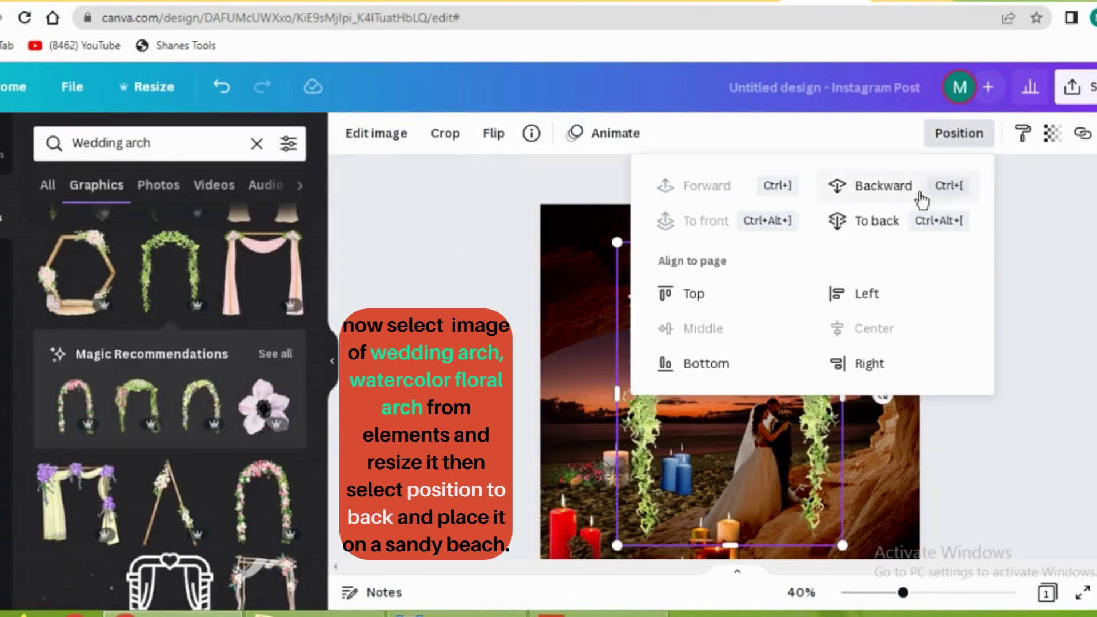
left_click(1054, 276)
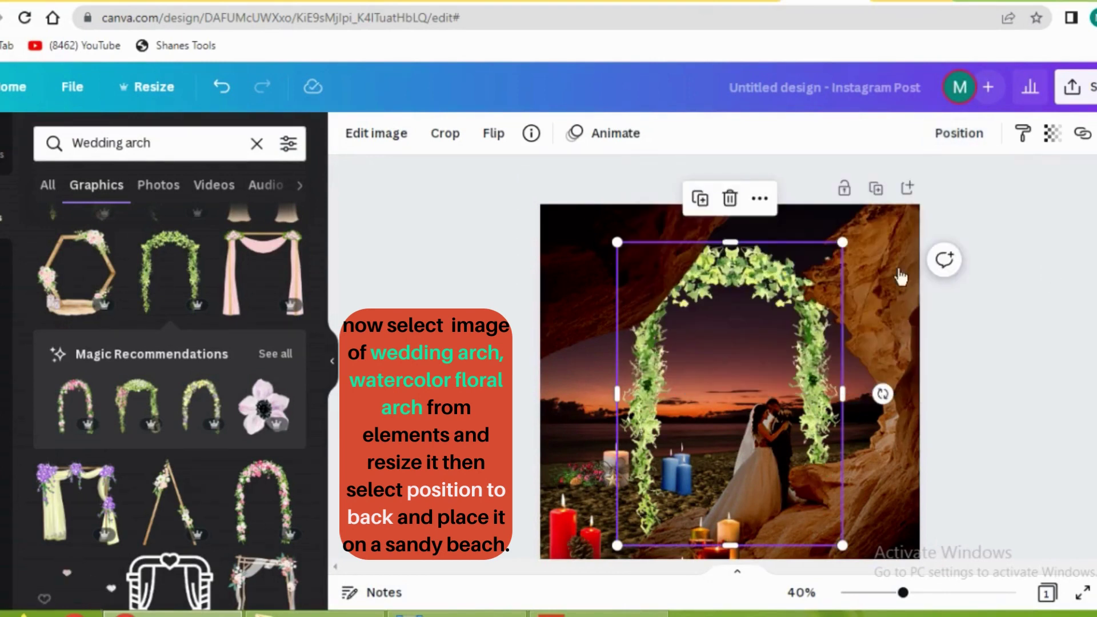
Step: Shrink the ivy arch and place it on the beach so that it frames the couple from behind
left_click_drag(843, 242, 718, 315)
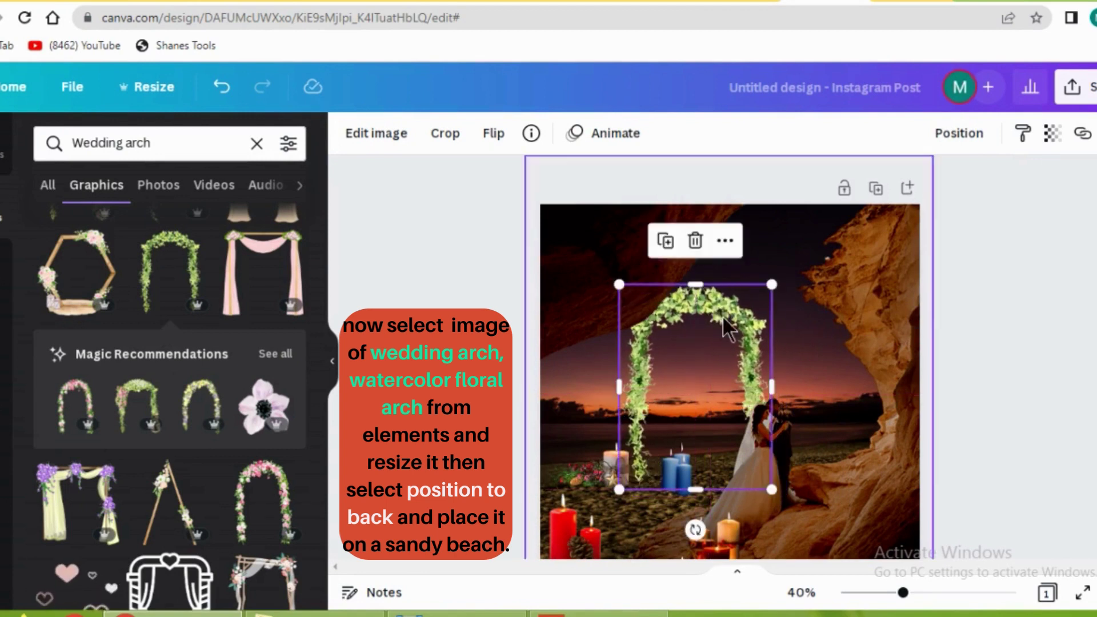
left_click_drag(623, 295, 618, 318)
left_click_drag(737, 354, 703, 343)
left_click_drag(747, 305, 726, 340)
left_click_drag(612, 343, 606, 336)
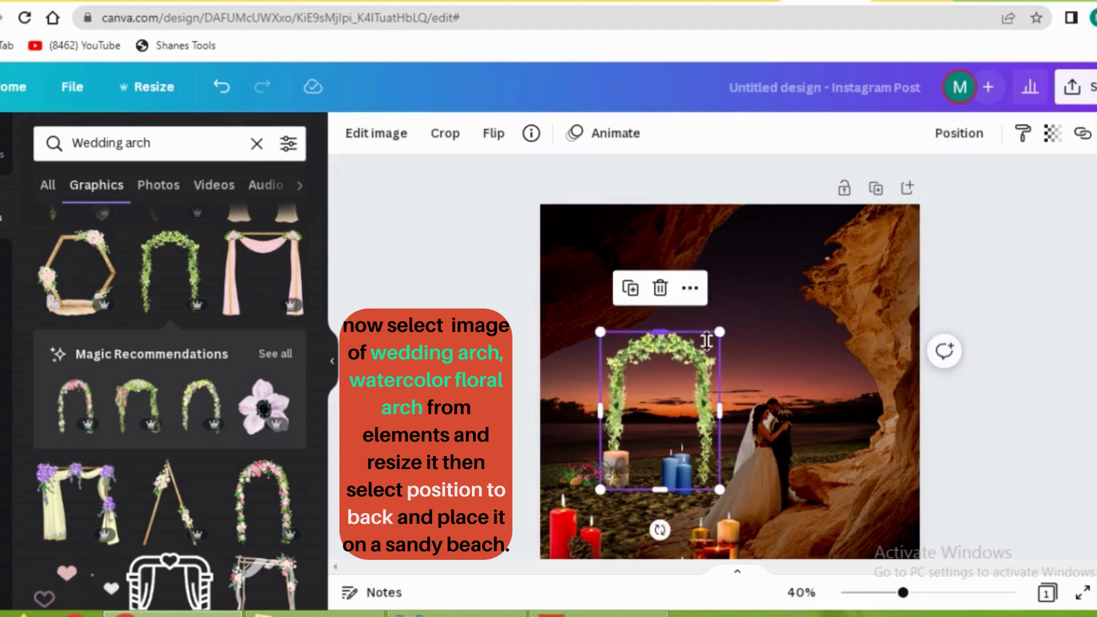
left_click_drag(720, 332, 793, 379)
left_click_drag(700, 329, 676, 328)
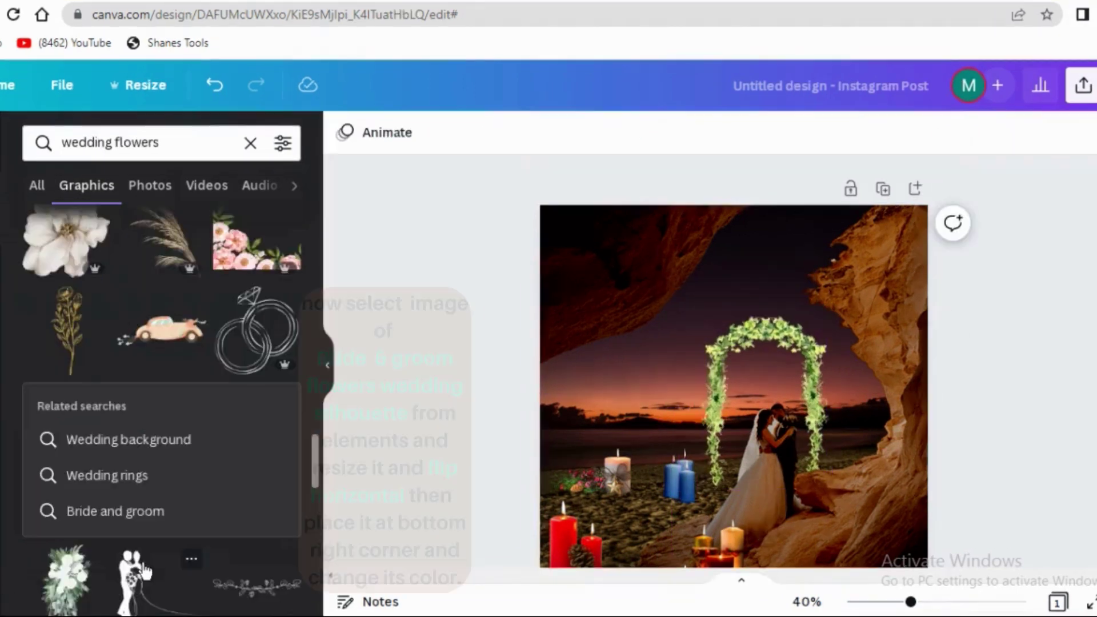
Step: Add the Bride and Groom Flowers Wedding Silhouette graphic to the page
left_click(187, 560)
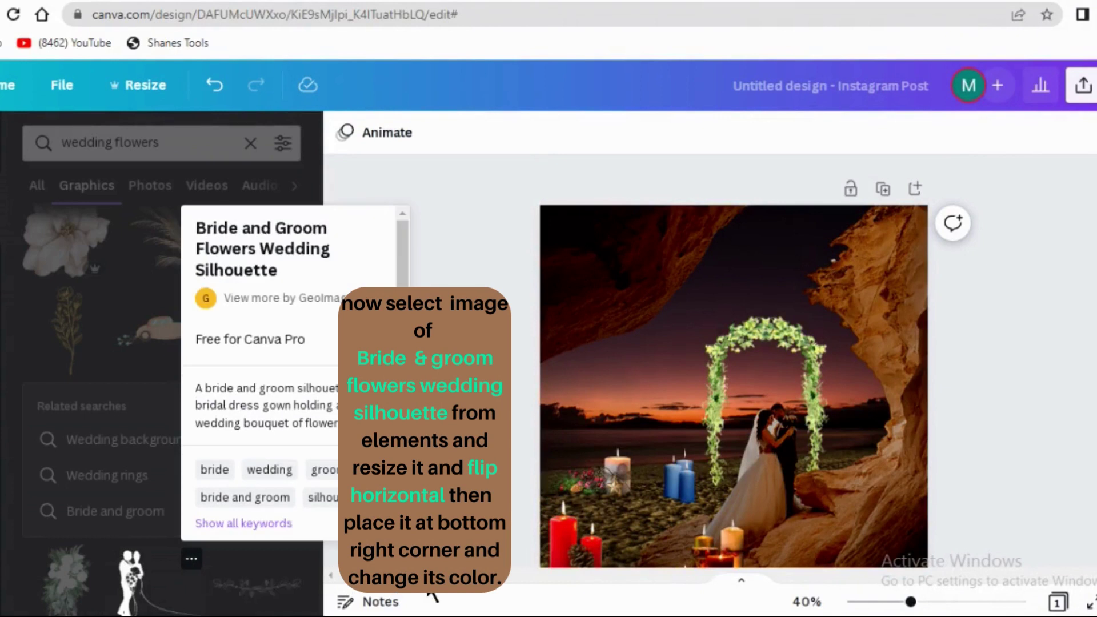
left_click(192, 559)
left_click(137, 581)
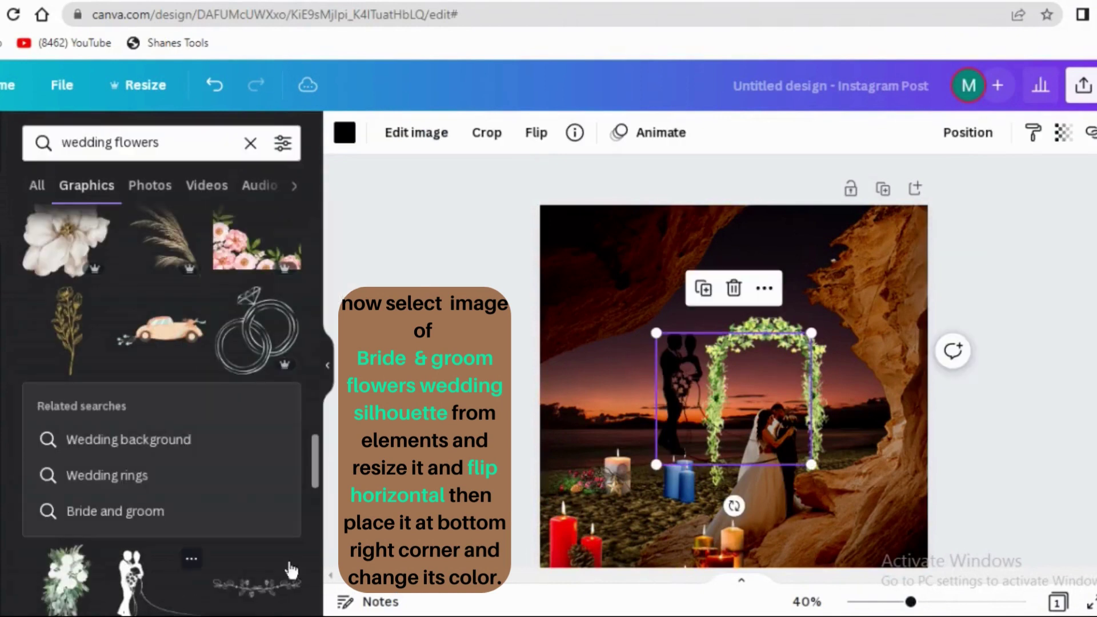
Step: Shrink the silhouette, flip it horizontally and place it on the rock in the page's lower-right corner
left_click_drag(813, 340, 863, 521)
left_click(535, 133)
left_click(560, 180)
mouse_move(889, 518)
left_mouse_down()
mouse_move(860, 522)
mouse_move(871, 520)
left_mouse_up()
Step: Recolour the bride and groom silhouette pink
left_click(345, 133)
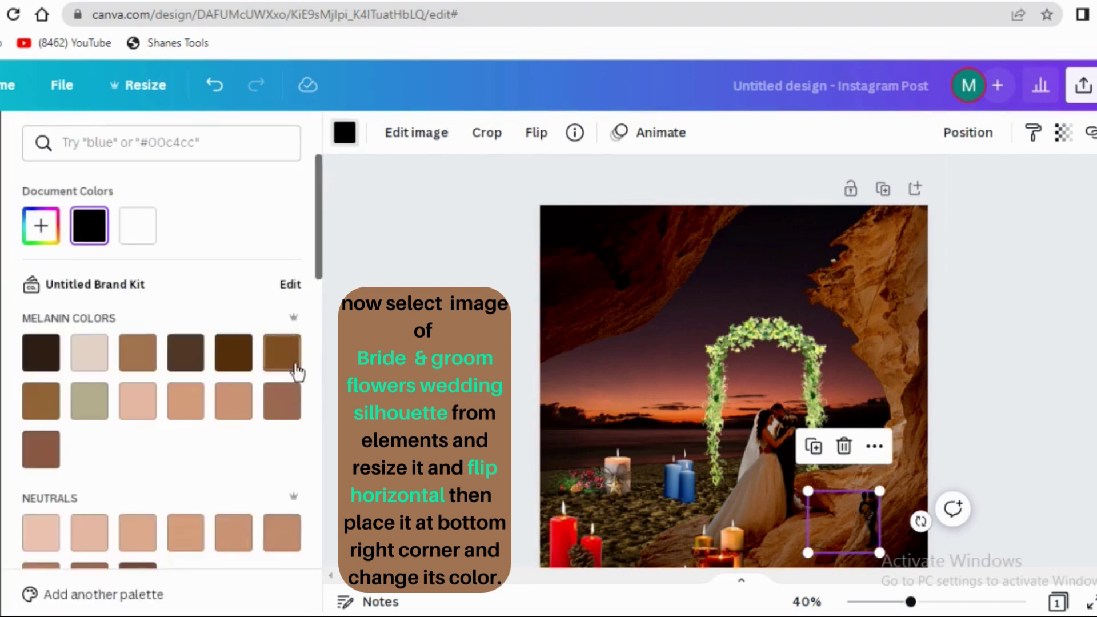
left_click_drag(320, 268, 324, 423)
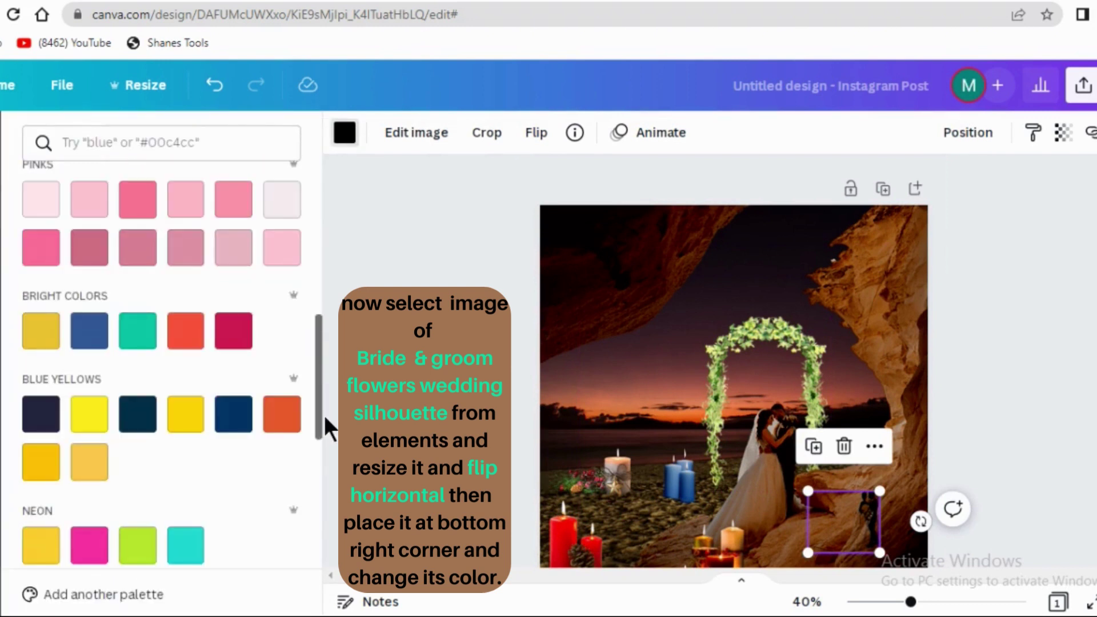
left_click(51, 333)
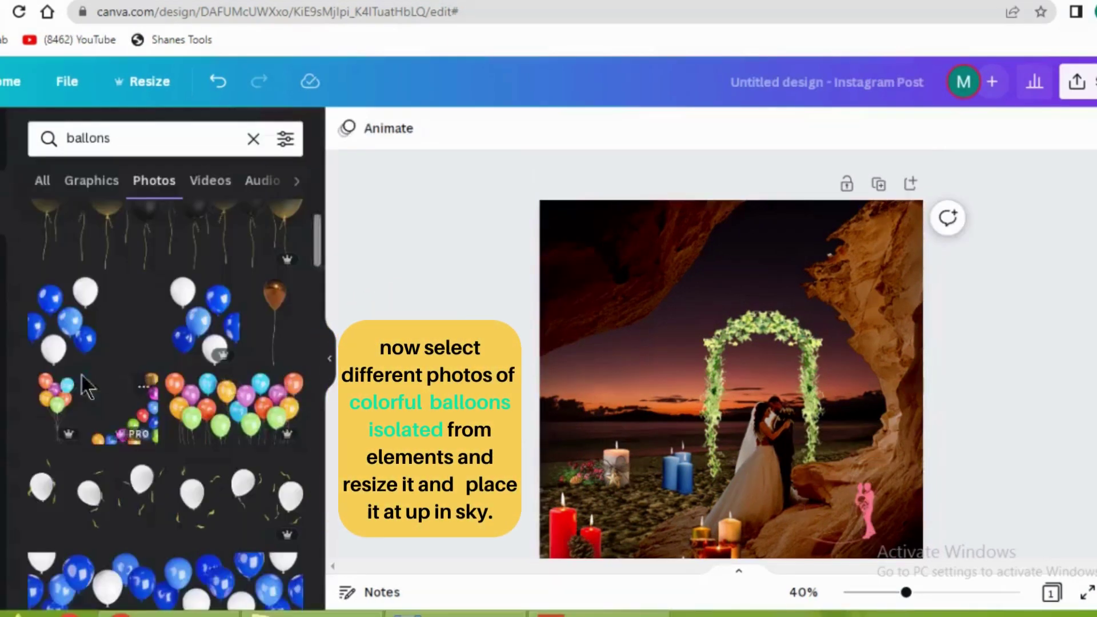
Step: Add the colorful balloons isolated photo, shrink it and place it in the sky above the arch
left_click(69, 387)
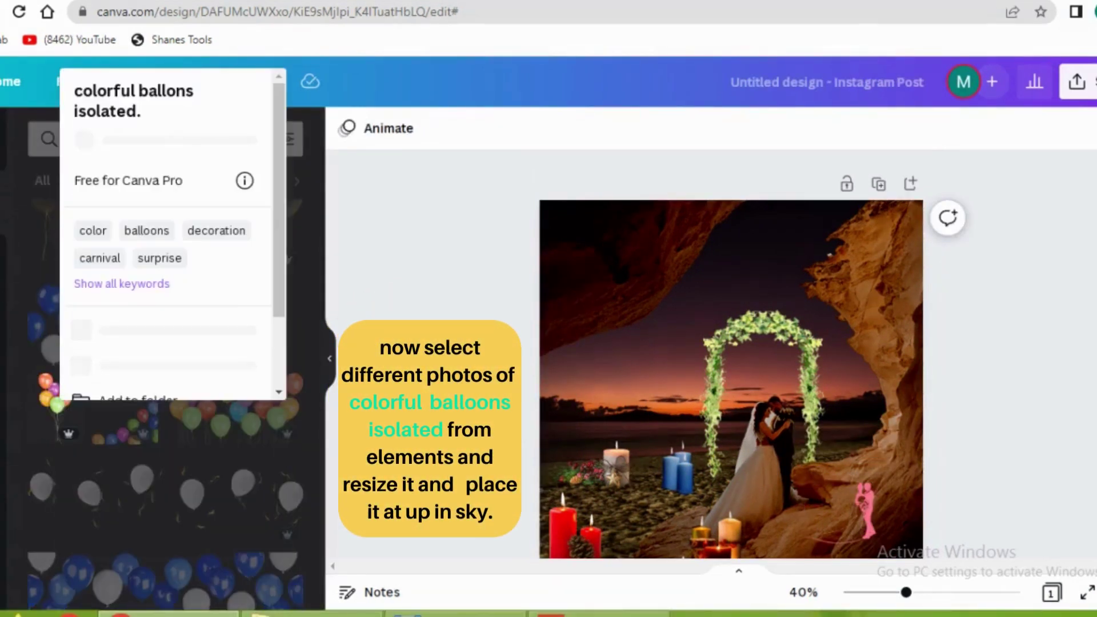
left_click(57, 390)
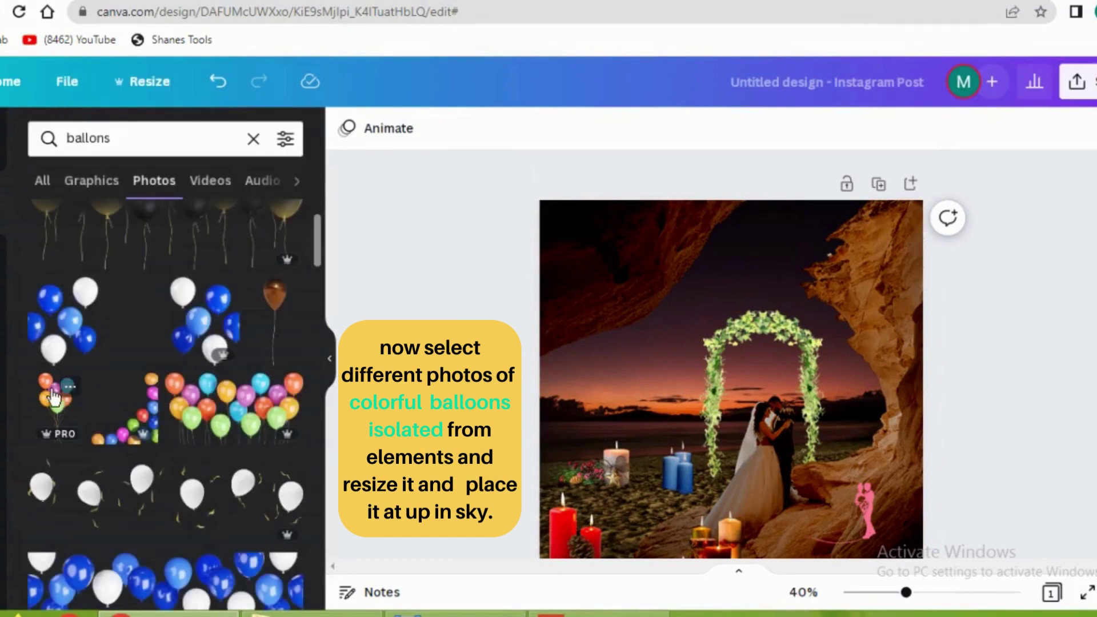
left_click(53, 394)
left_click_drag(807, 239, 792, 282)
Step: Add the orange balloons photo from the magic recommendations and shrink both balloon bunches in the sky above the arch
left_click(68, 550)
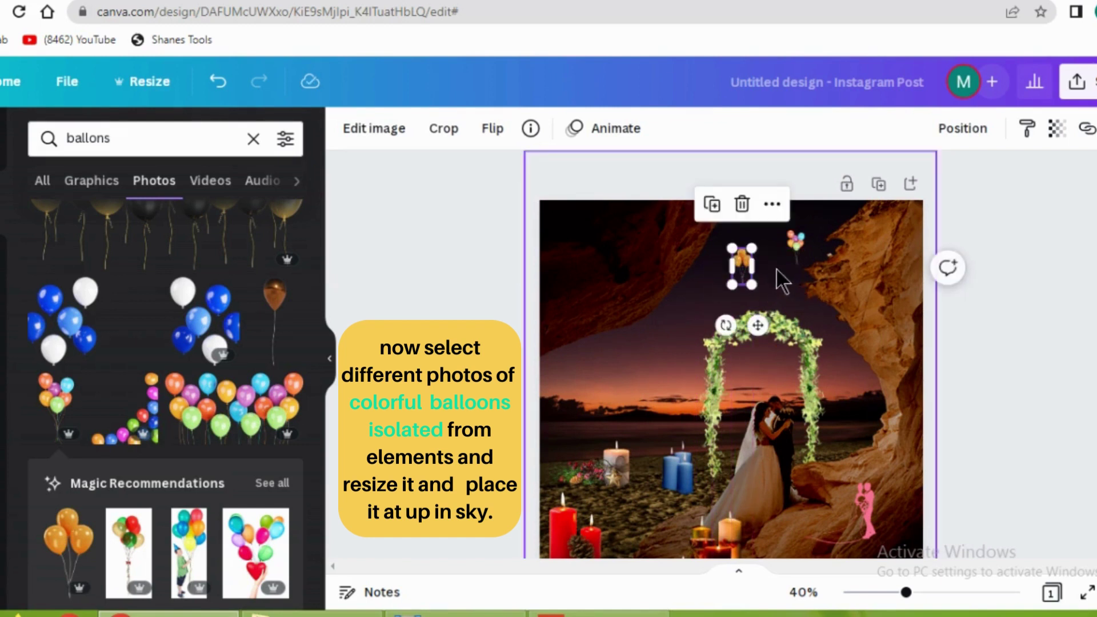
left_click(796, 239)
left_click_drag(809, 236, 755, 261)
left_click(743, 262)
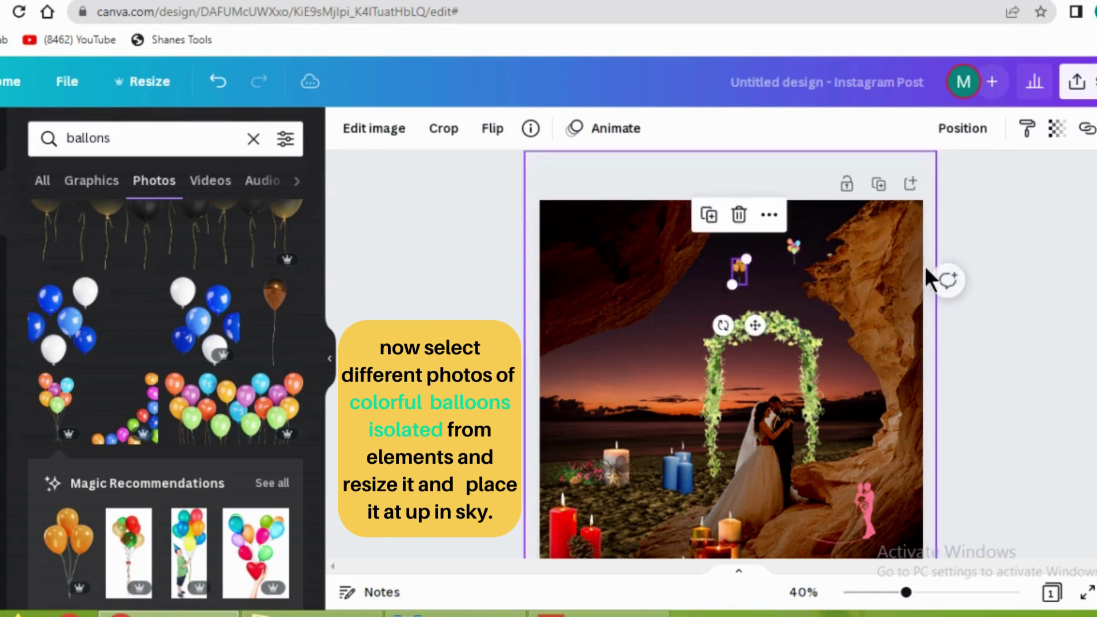
left_click(1020, 256)
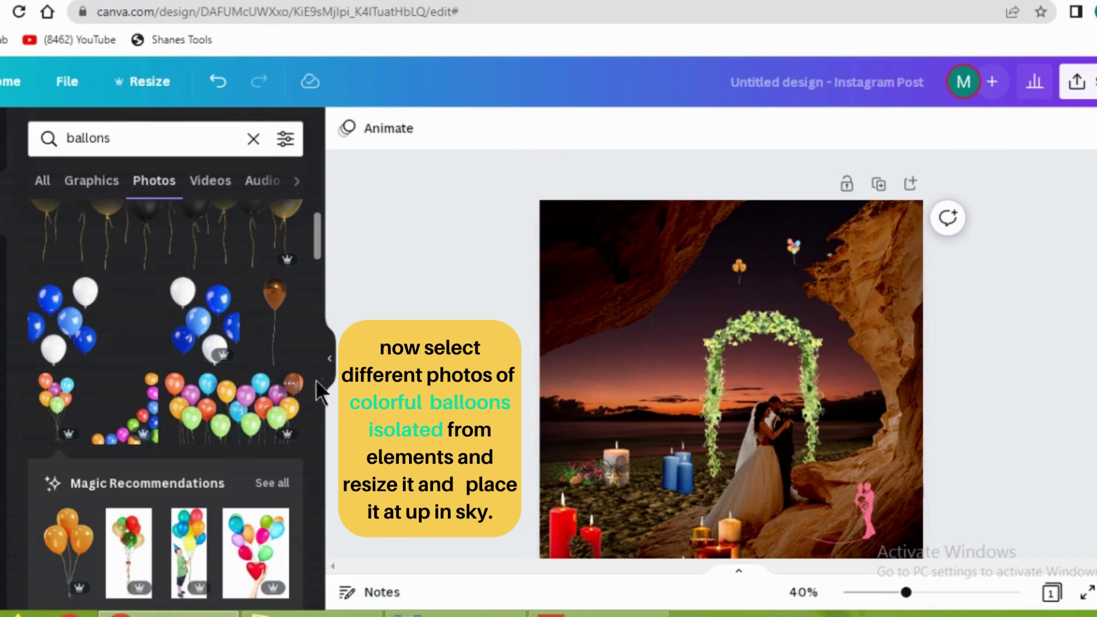
Step: Add the large multicoloured balloon bunch photo, shrink it and place it in the sky between the other two bunches
left_click_drag(316, 249, 310, 472)
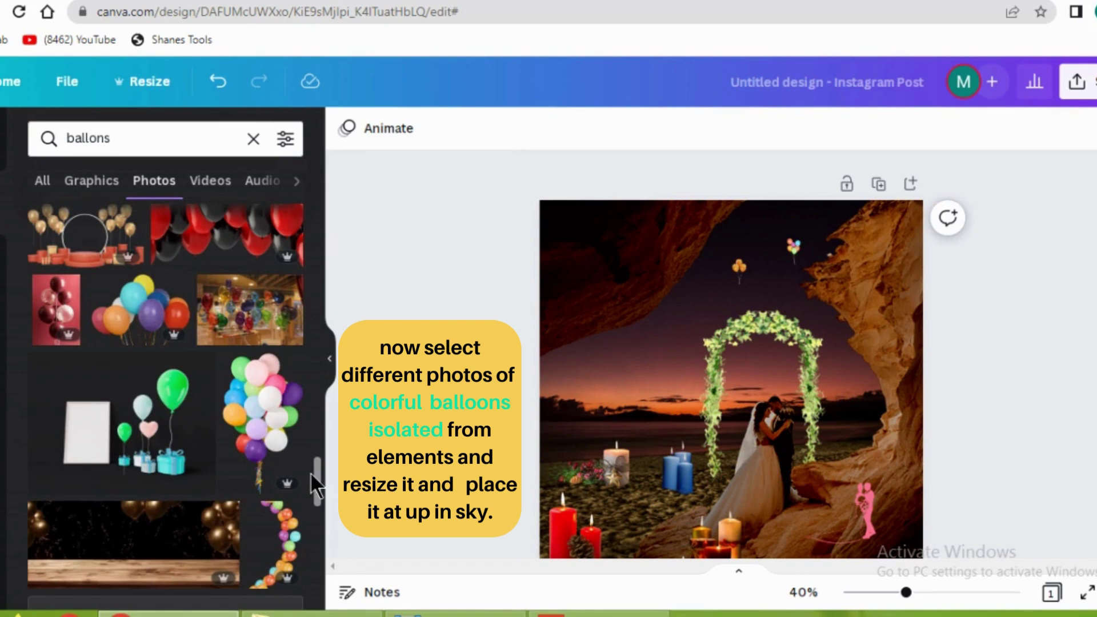
left_click(266, 429)
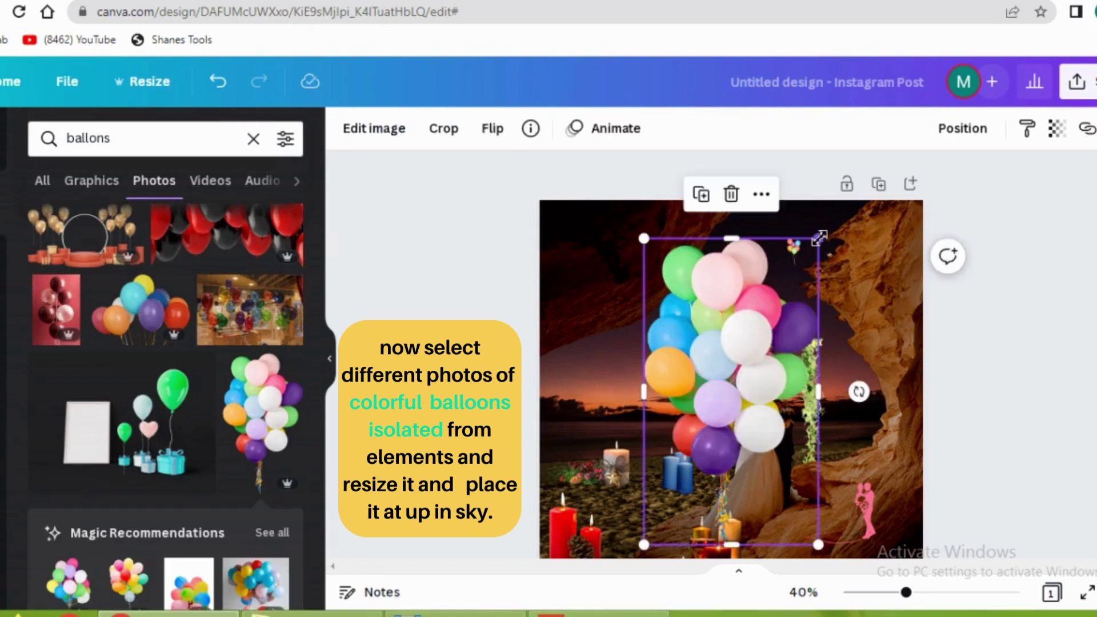
mouse_move(819, 254)
left_mouse_down()
mouse_move(710, 502)
mouse_move(684, 514)
mouse_move(668, 445)
mouse_move(814, 283)
mouse_move(816, 253)
left_mouse_up()
left_click_drag(783, 221, 781, 236)
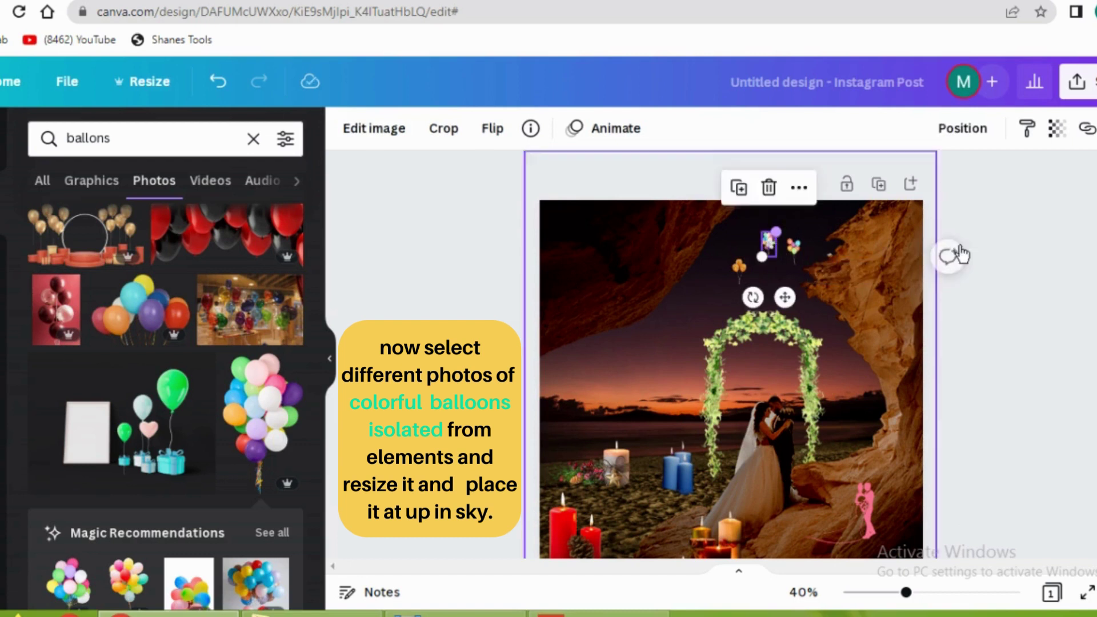
Step: Add the first balloon bunch photo from the magic recommendations, shrink it and place it in the sky just left of the orange balloons
left_click(1012, 242)
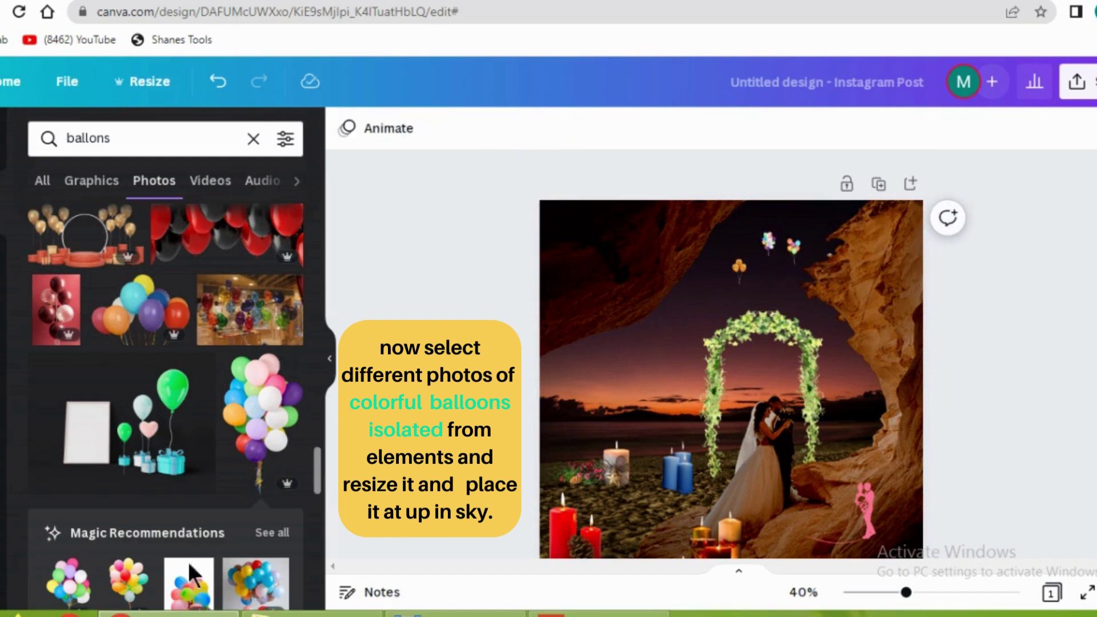
left_click_drag(72, 582, 737, 391)
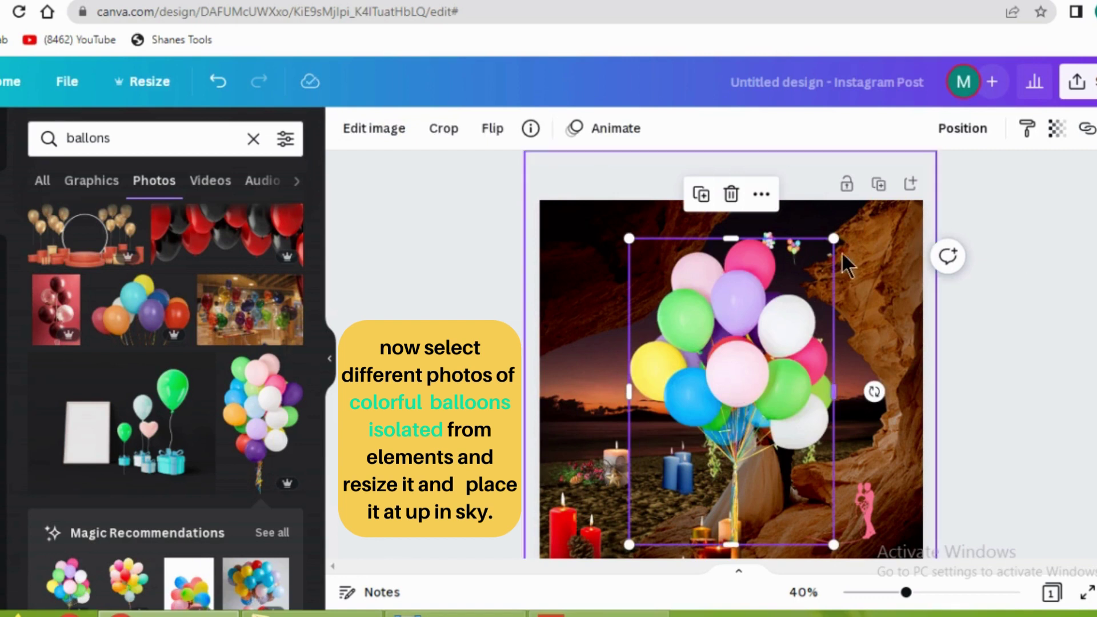
left_click_drag(834, 238, 823, 295)
left_click_drag(797, 262, 787, 274)
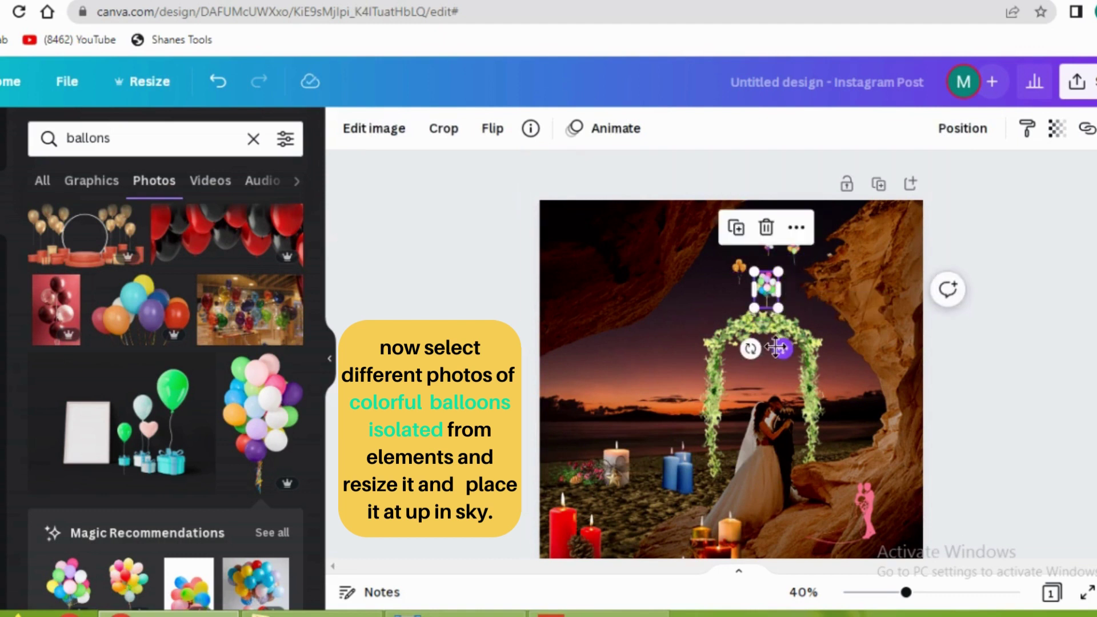
left_click_drag(781, 344, 725, 338)
left_click_drag(729, 264, 723, 263)
left_click(1021, 262)
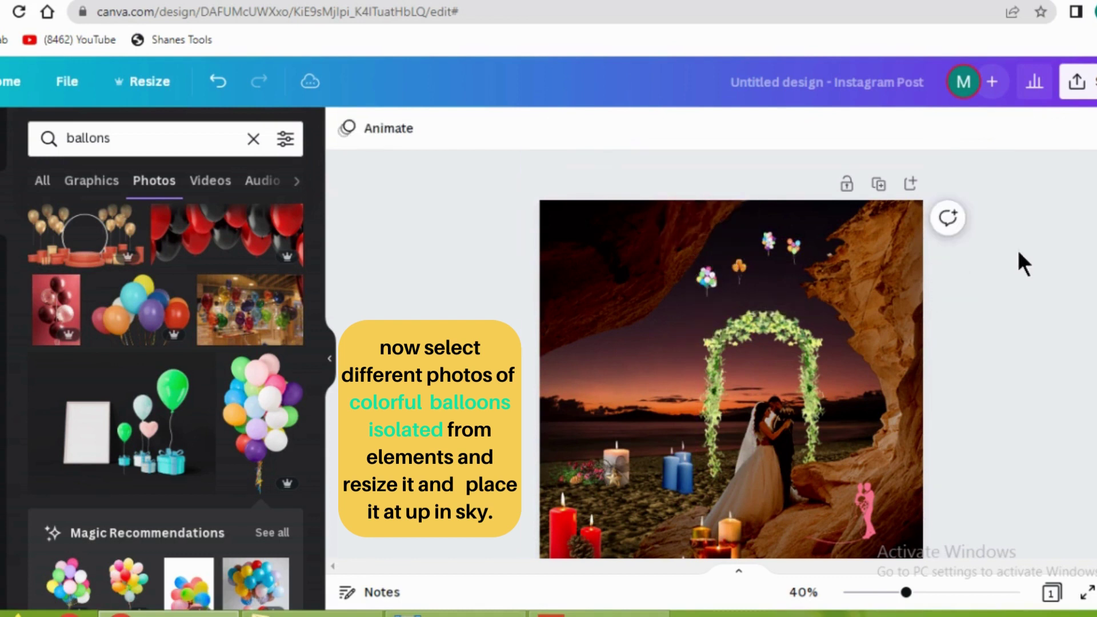
Step: Duplicate the orange balloons and place the copy higher in the sky, up and right of the multicoloured bunches
left_click(746, 269)
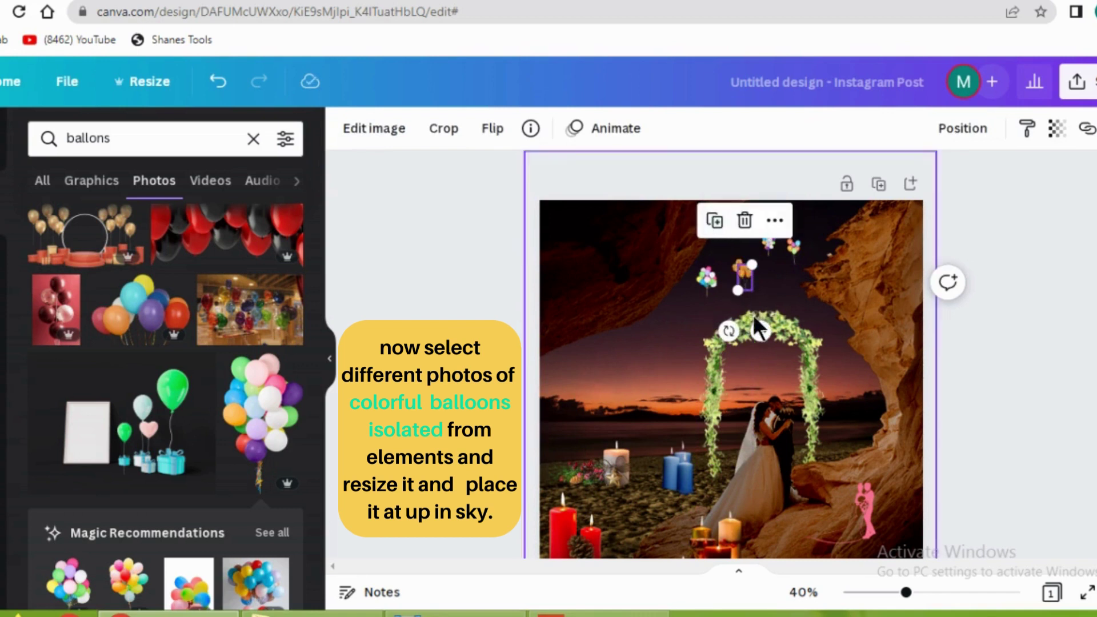
key("ctrl+d")
left_click_drag(757, 326, 833, 268)
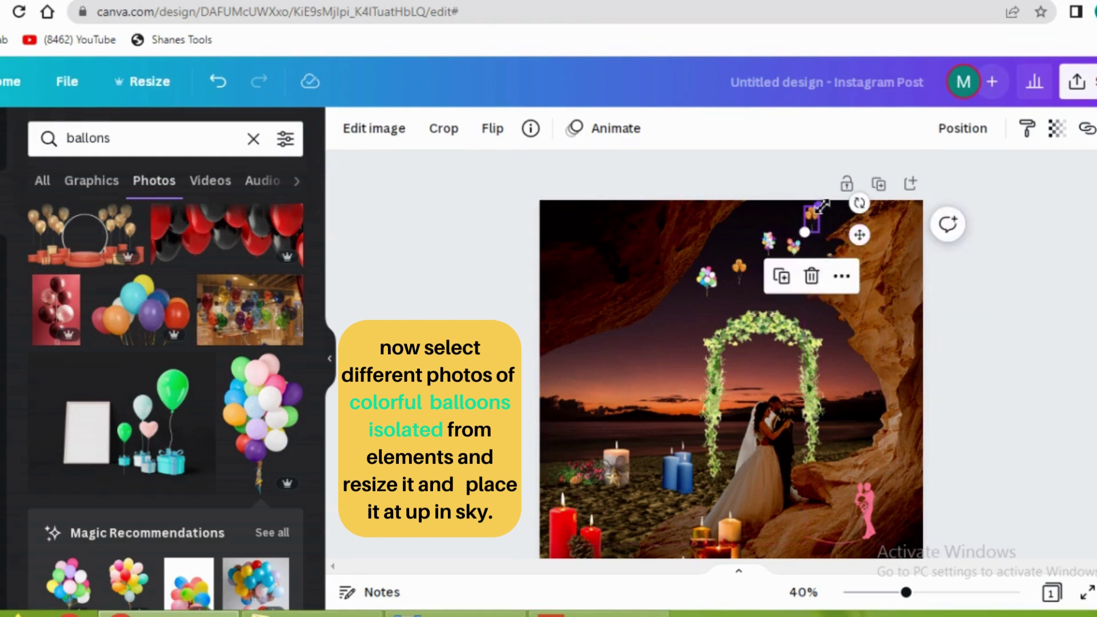
key("Escape")
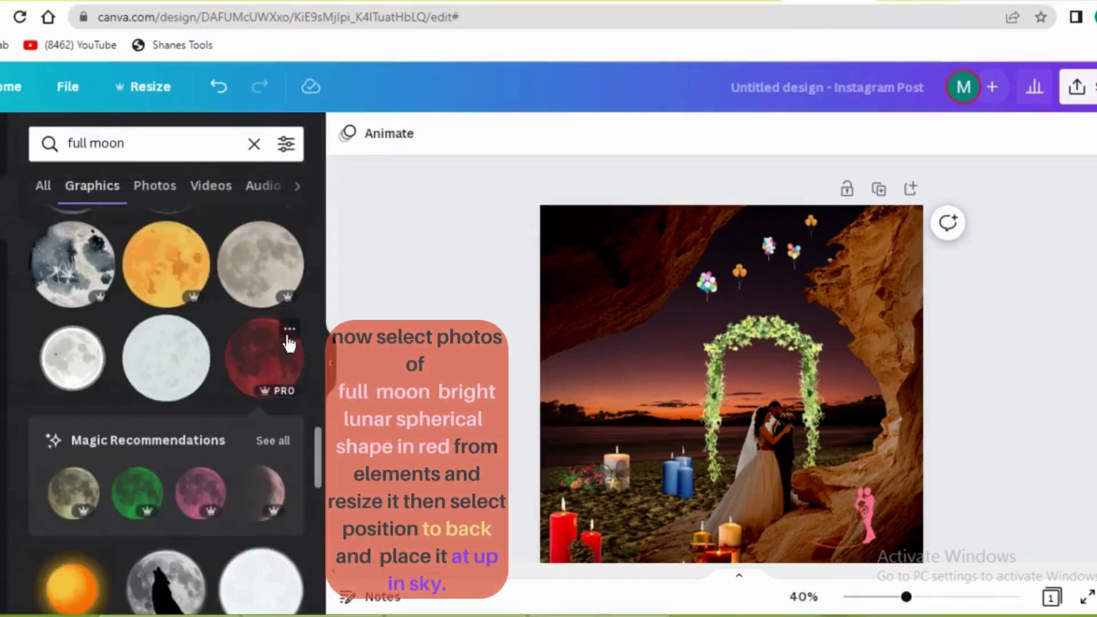
Step: Add the Full Moon Bright Lunar Spherical Shape in Red graphic, shrink it and place it in the sky above the floral arch
left_click(289, 329)
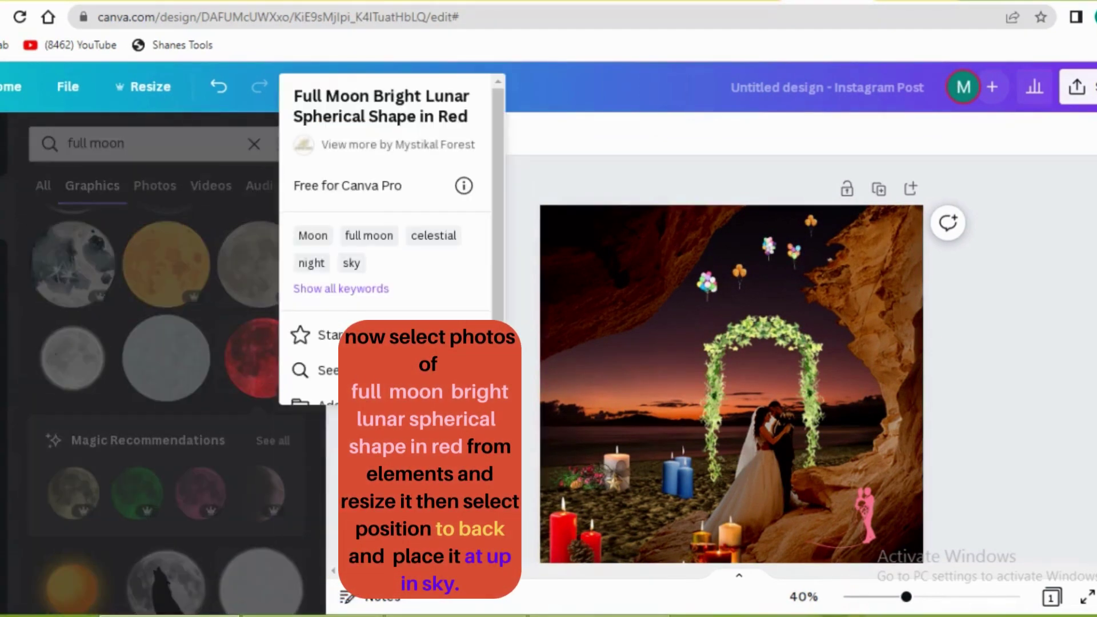
key("Escape")
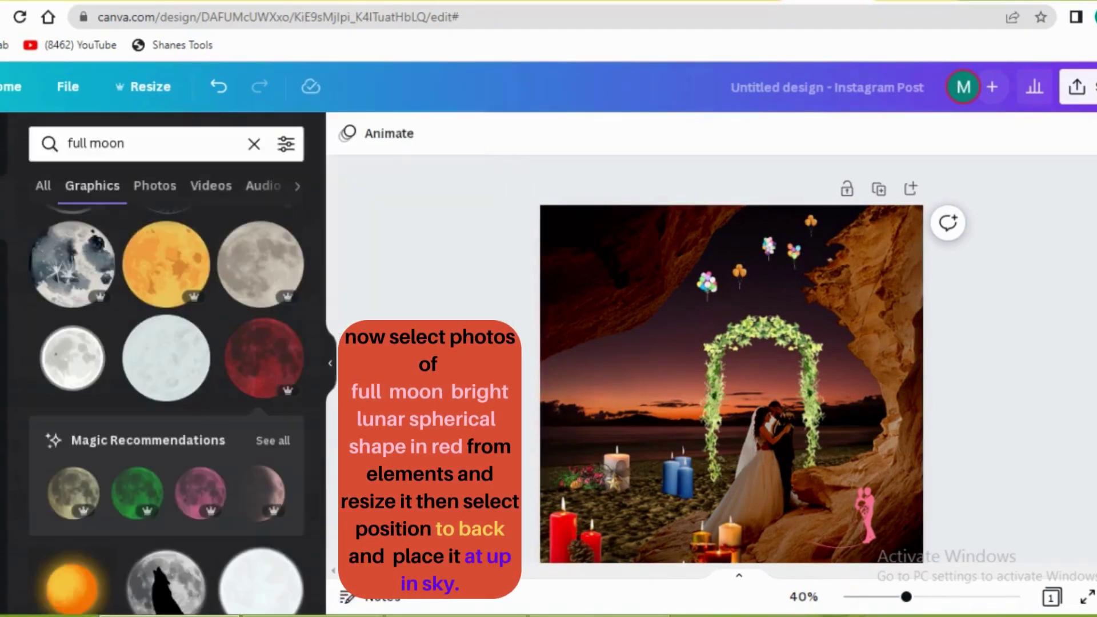
left_click(263, 358)
left_click_drag(883, 279, 695, 538)
left_click_drag(602, 522, 762, 256)
left_click_drag(804, 222, 788, 227)
Step: Send the red moon to the back so it sits behind the balloons
left_click(963, 133)
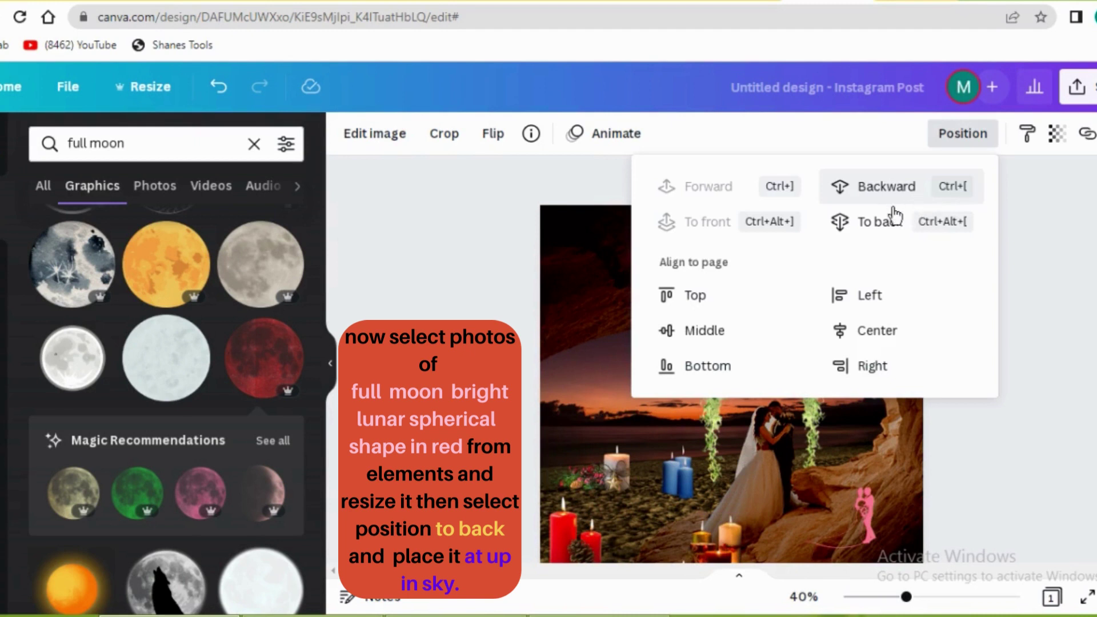
left_click(867, 226)
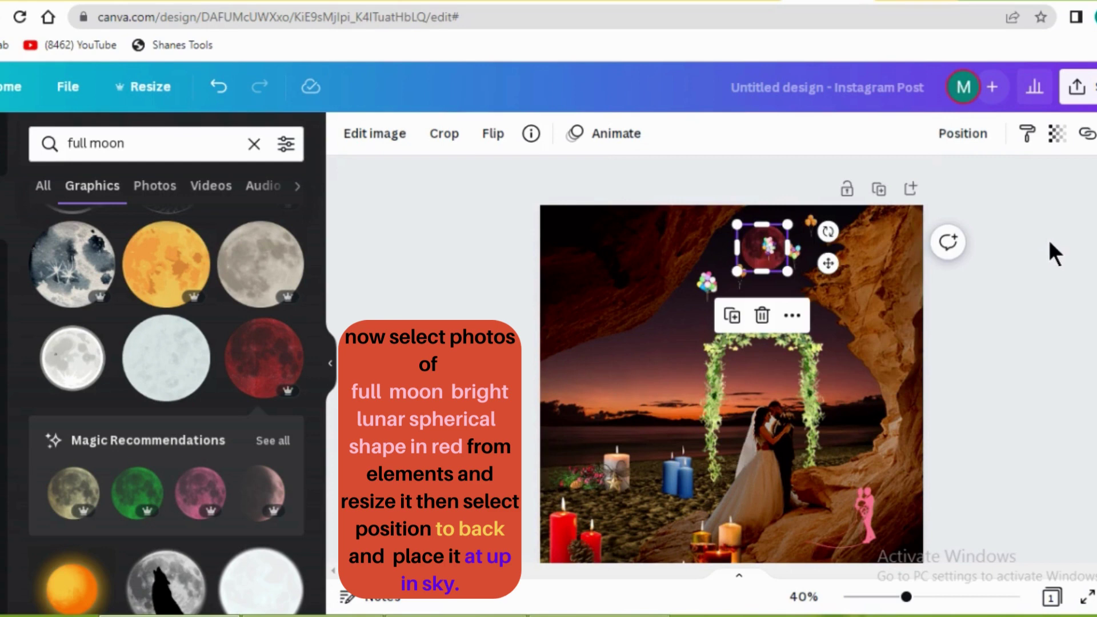
left_click(1049, 245)
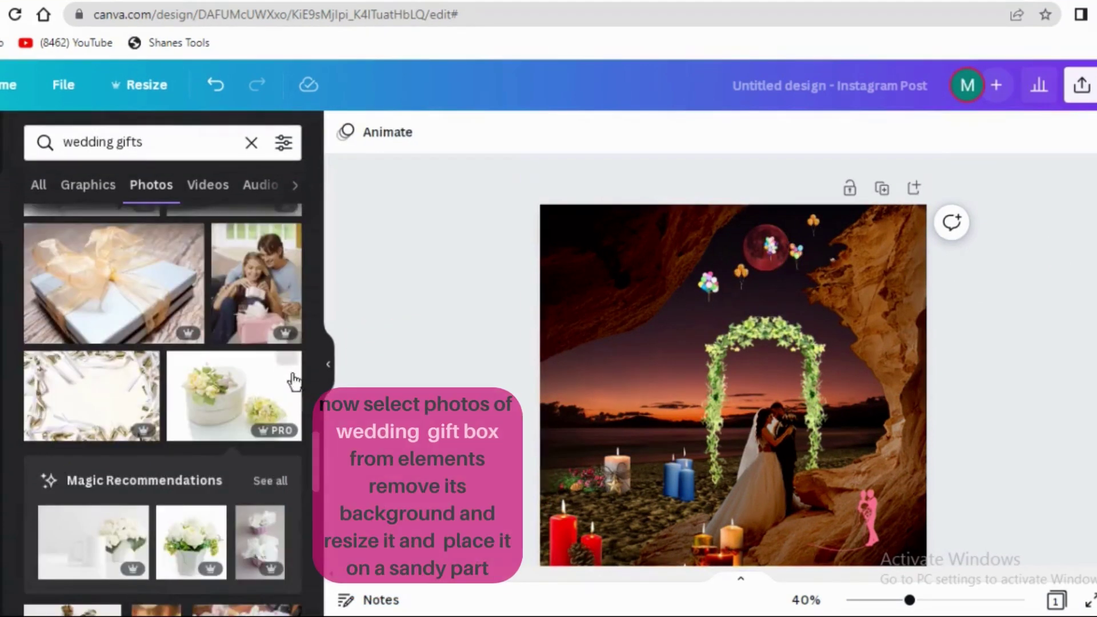
Step: Add the Wedding gift box photo decorated with flowers and remove its background
left_click(286, 366)
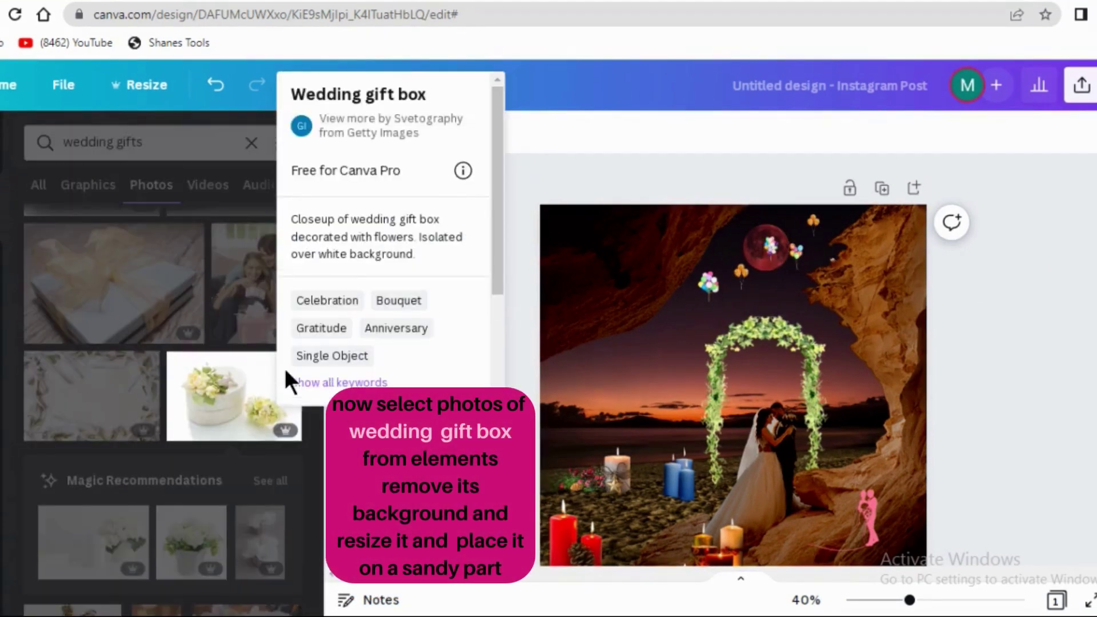
left_click(232, 394)
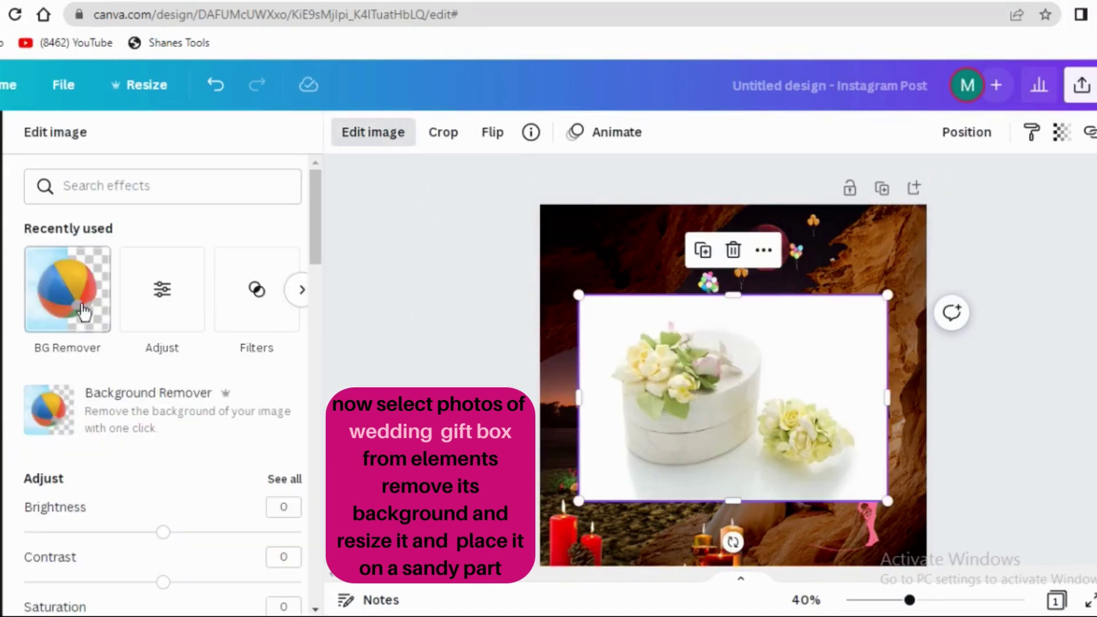
left_click(78, 309)
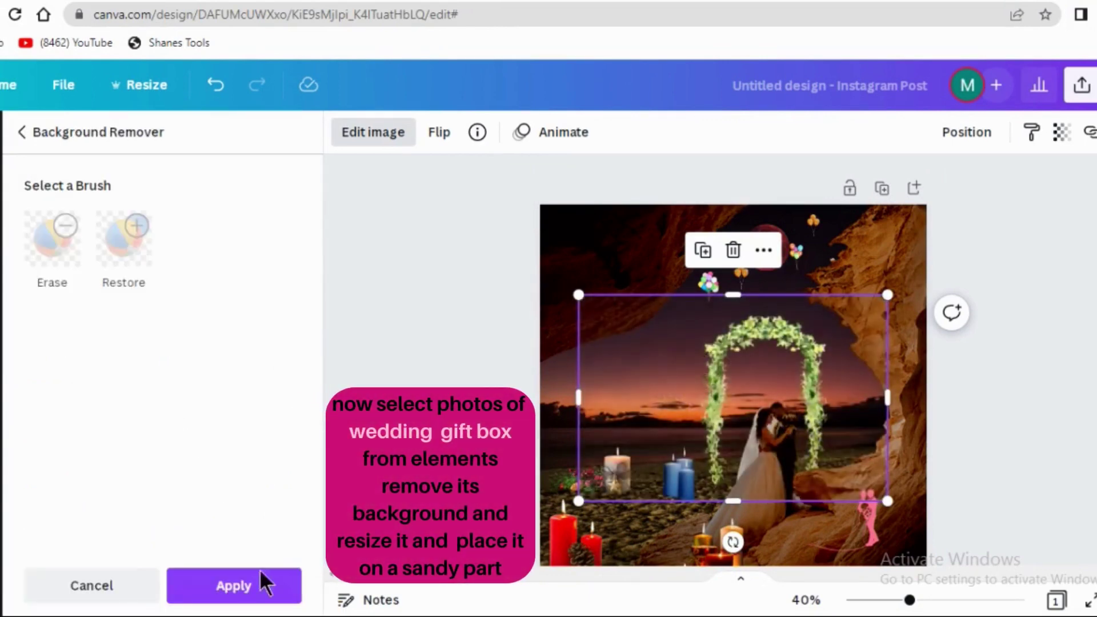
left_click(265, 588)
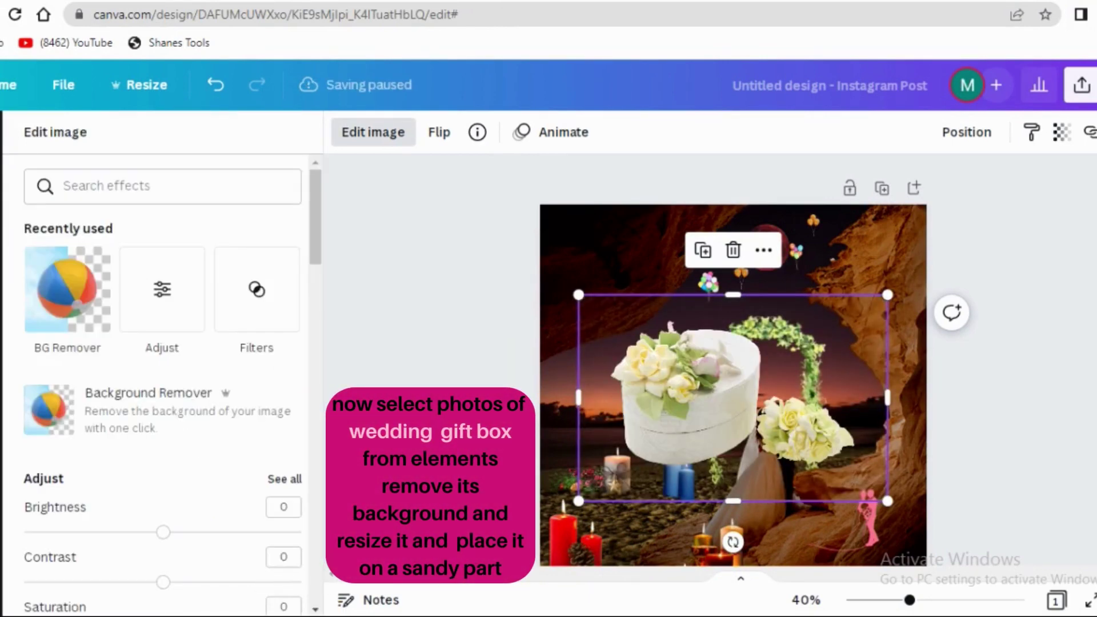
Step: Crop the empty edges of the gift box cutout, shrink it and place it on the sand in front of the blue candles
left_click_drag(887, 398, 867, 398)
left_click_drag(725, 503, 723, 474)
left_click_drag(714, 296, 714, 316)
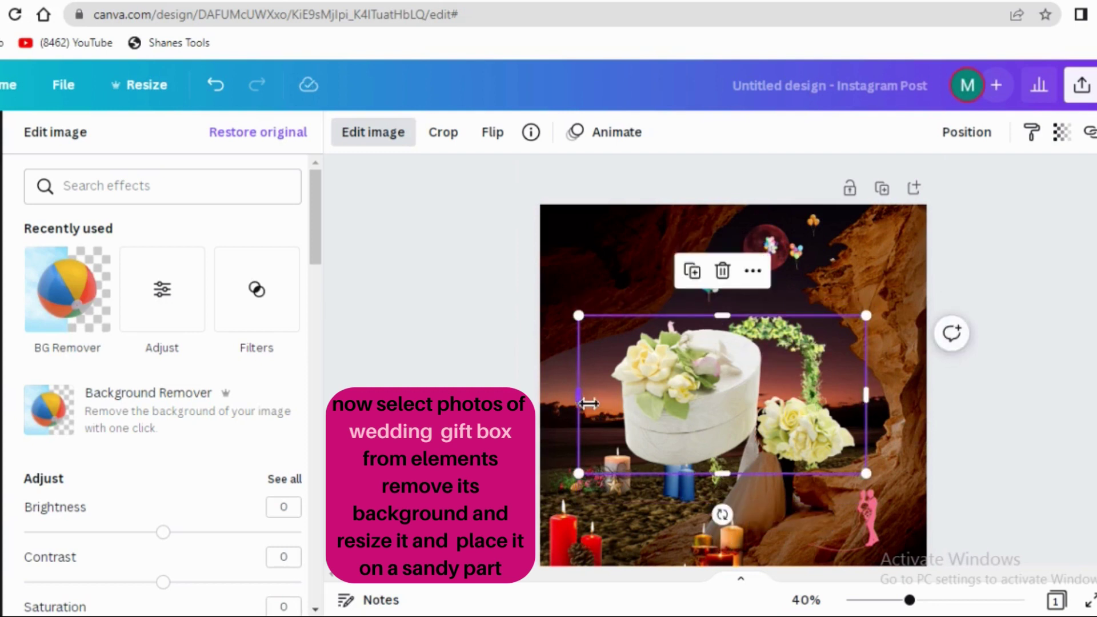
left_click_drag(586, 400, 615, 399)
left_click_drag(870, 316, 718, 452)
left_click_drag(668, 510, 676, 571)
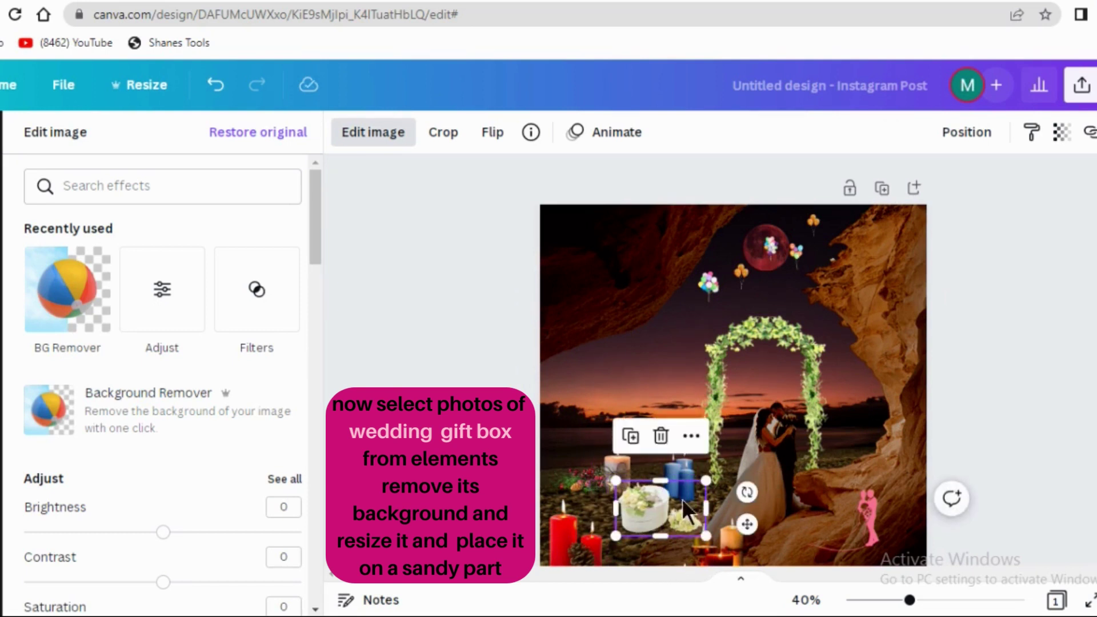
left_click_drag(707, 480, 706, 487)
left_click(1064, 232)
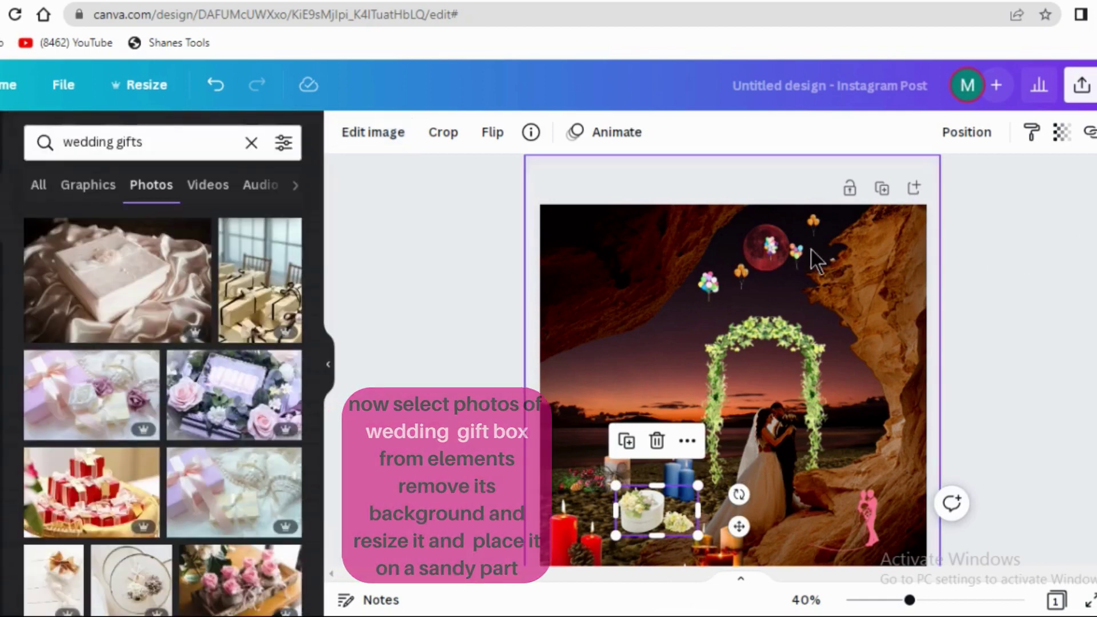
Step: Move the multicoloured balloon bunch off the red moon to just below it
left_click_drag(772, 248, 796, 345)
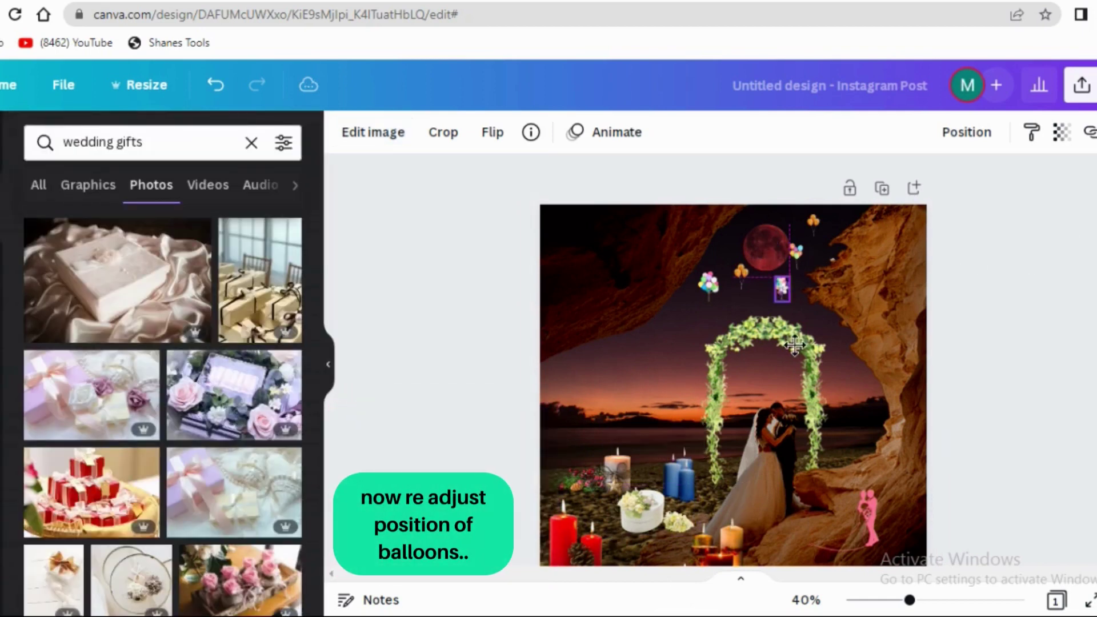
left_click_drag(794, 344, 791, 330)
left_click(1065, 257)
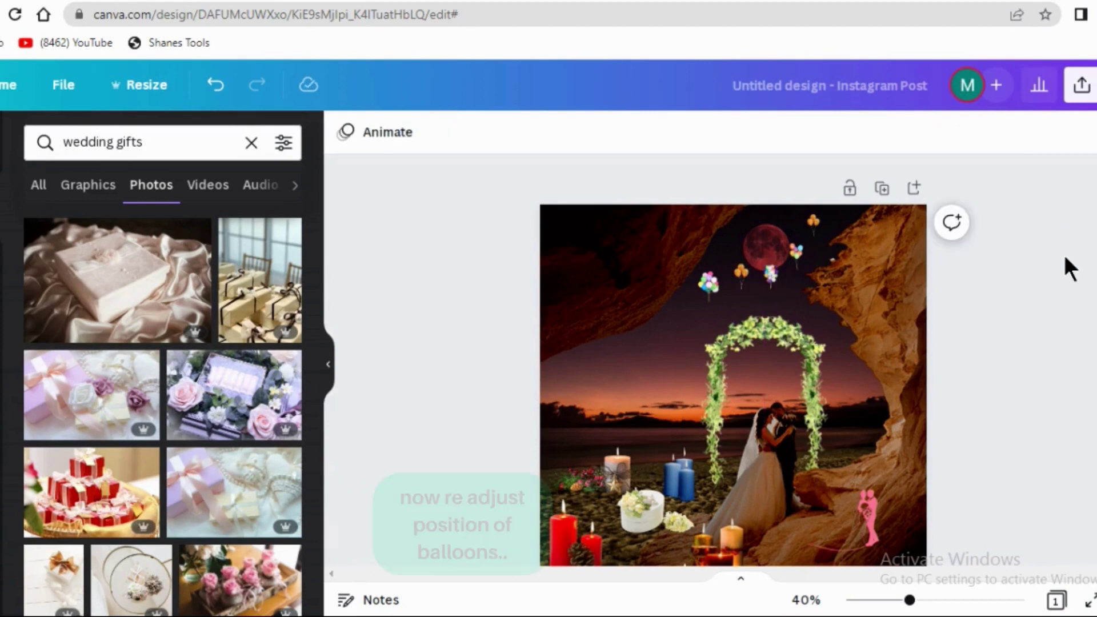
Step: Add the White Vases photo to the design and remove its background
left_click(79, 423)
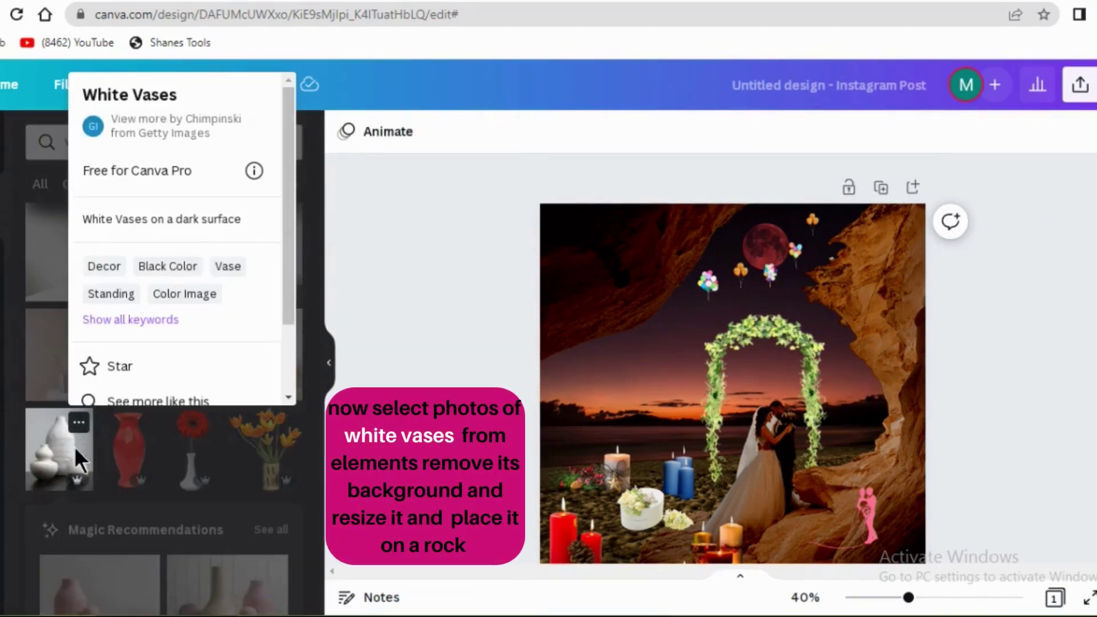
left_click(48, 450)
left_click(48, 455)
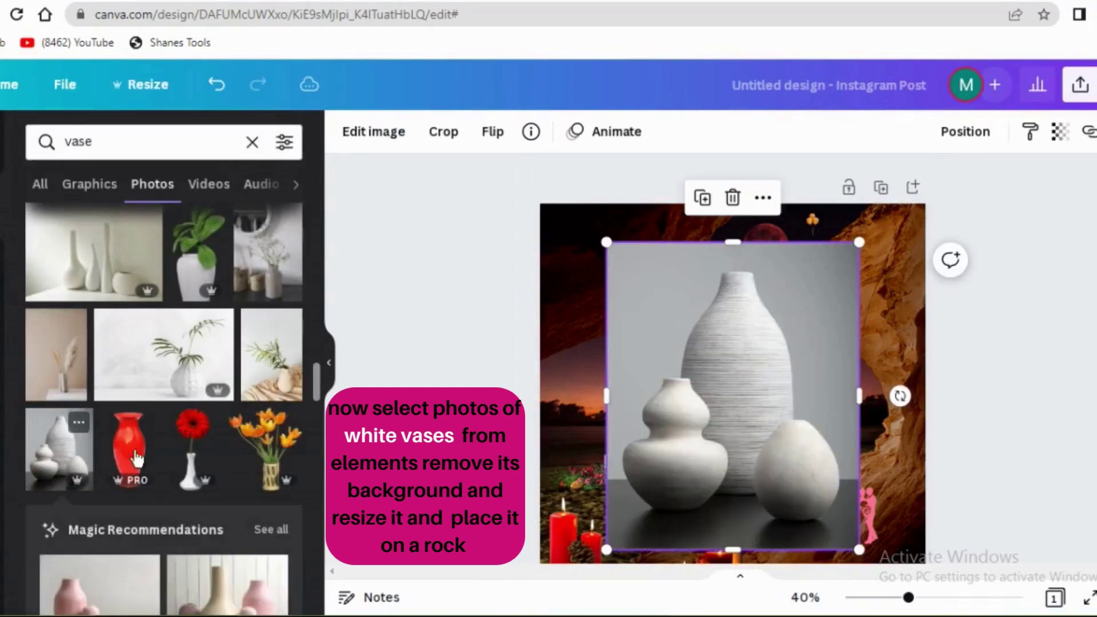
left_click(375, 133)
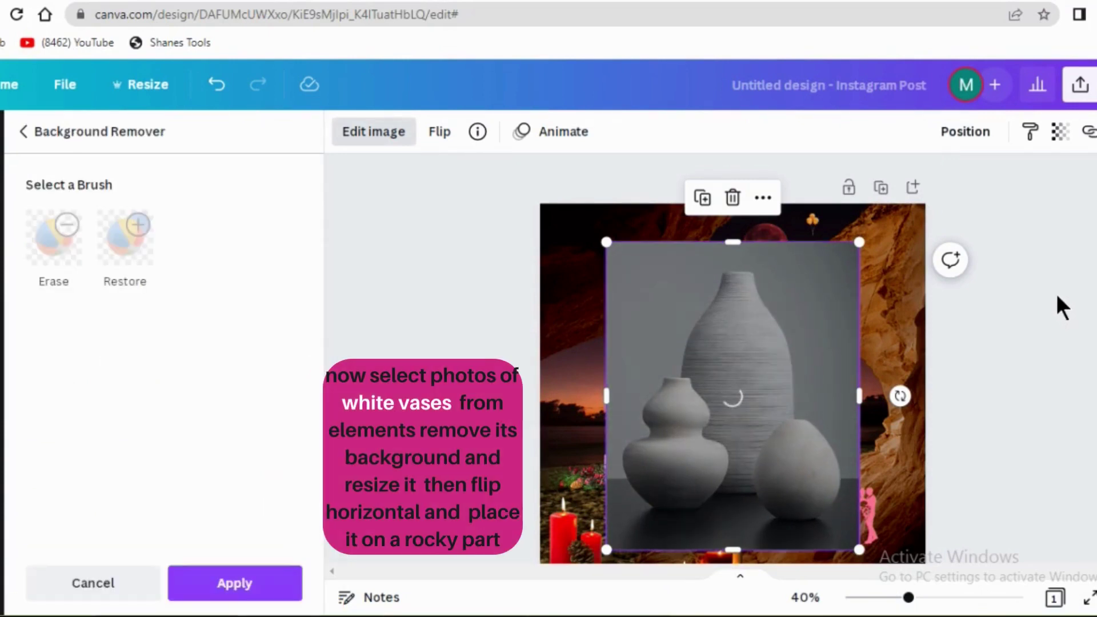
left_click(229, 592)
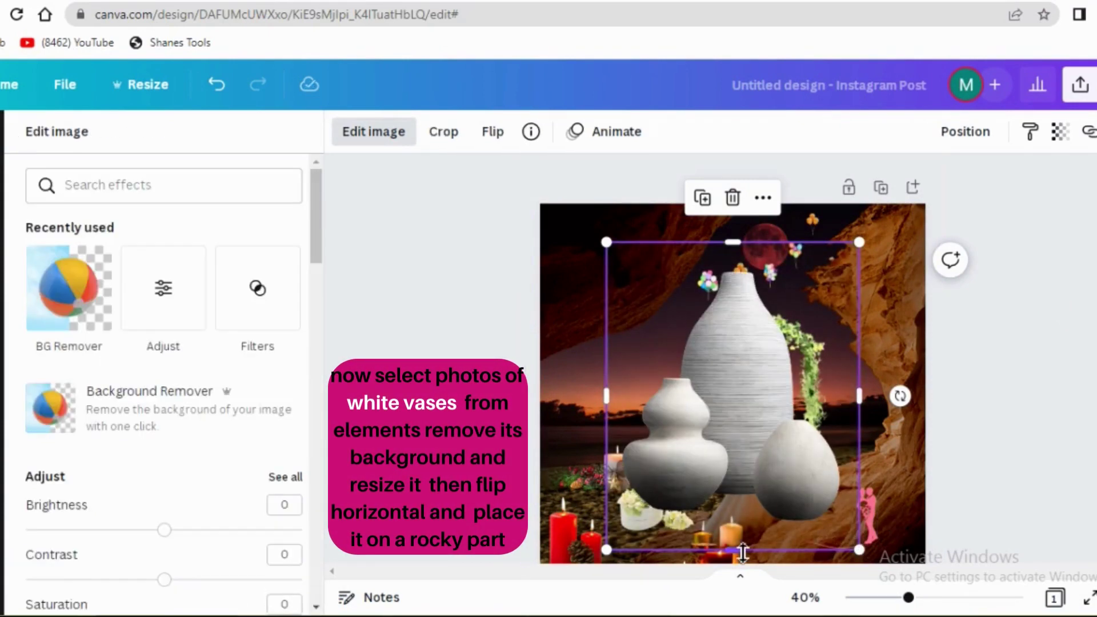
Step: Crop the bottom edge of the white vases cutout, shrink it and place it on the rock above the pink silhouette
mouse_move(742, 552)
left_mouse_down()
mouse_move(747, 520)
mouse_move(739, 534)
left_mouse_up()
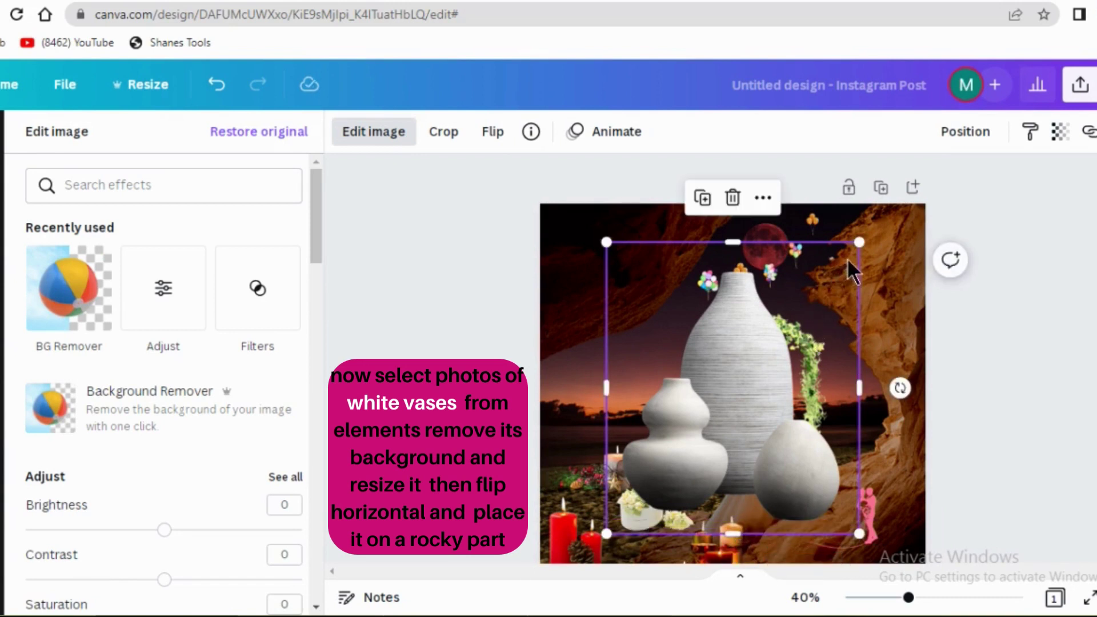
left_click_drag(858, 241, 858, 458)
left_click_drag(897, 407, 879, 424)
left_click_drag(865, 514, 865, 519)
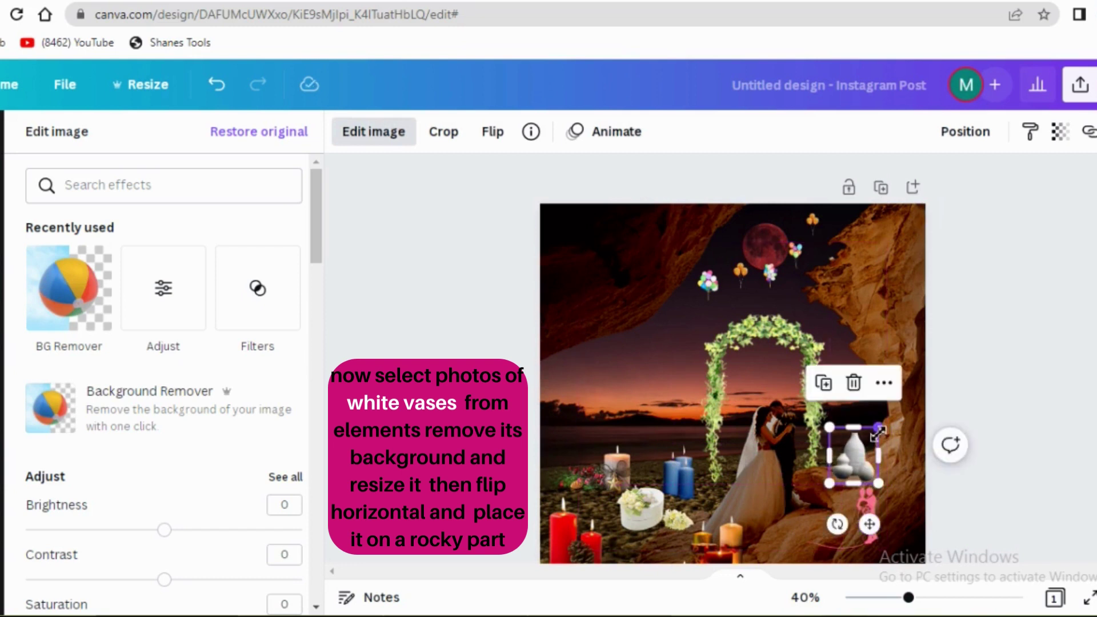
left_click_drag(883, 428, 887, 427)
left_click(1013, 402)
left_click(1013, 397)
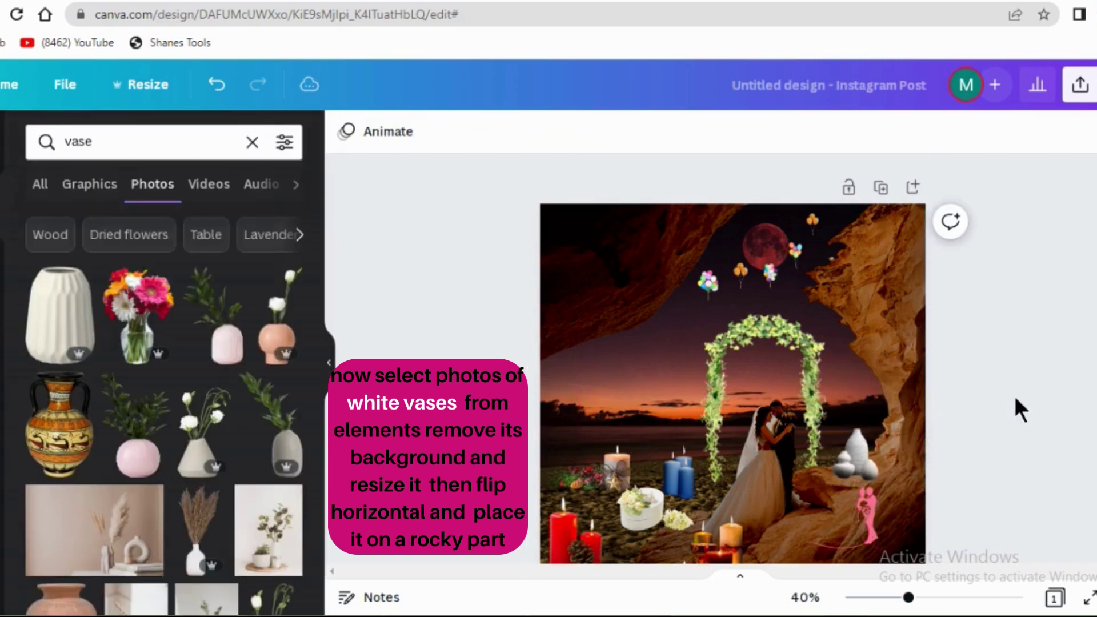
Step: Flip the white vases on the rock horizontally
left_click(859, 446)
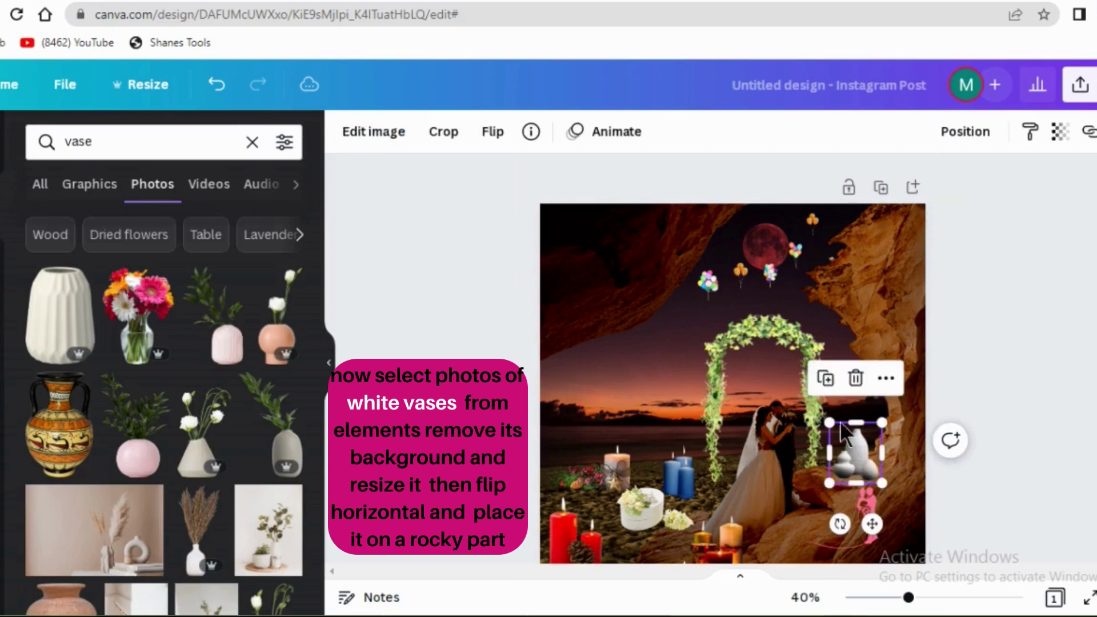
left_click(492, 131)
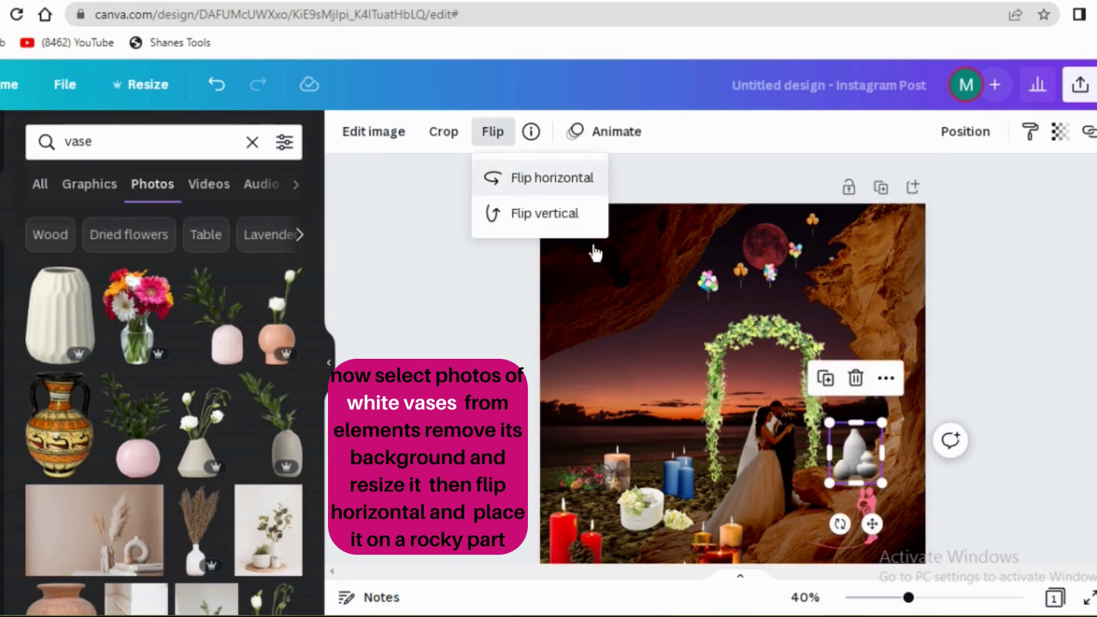
left_click(517, 179)
left_click(998, 310)
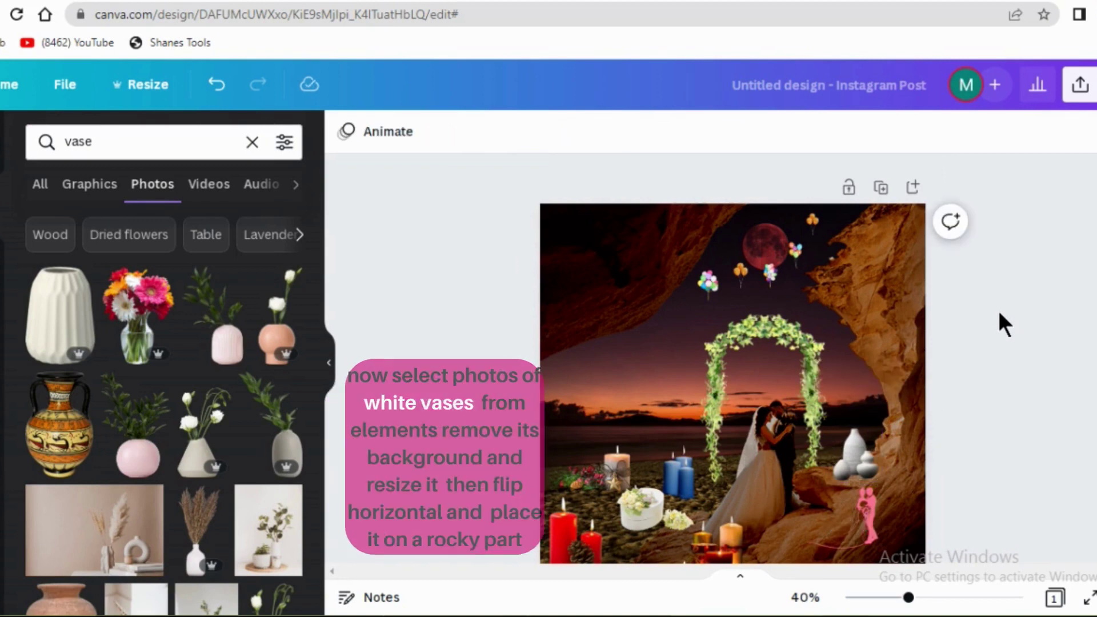